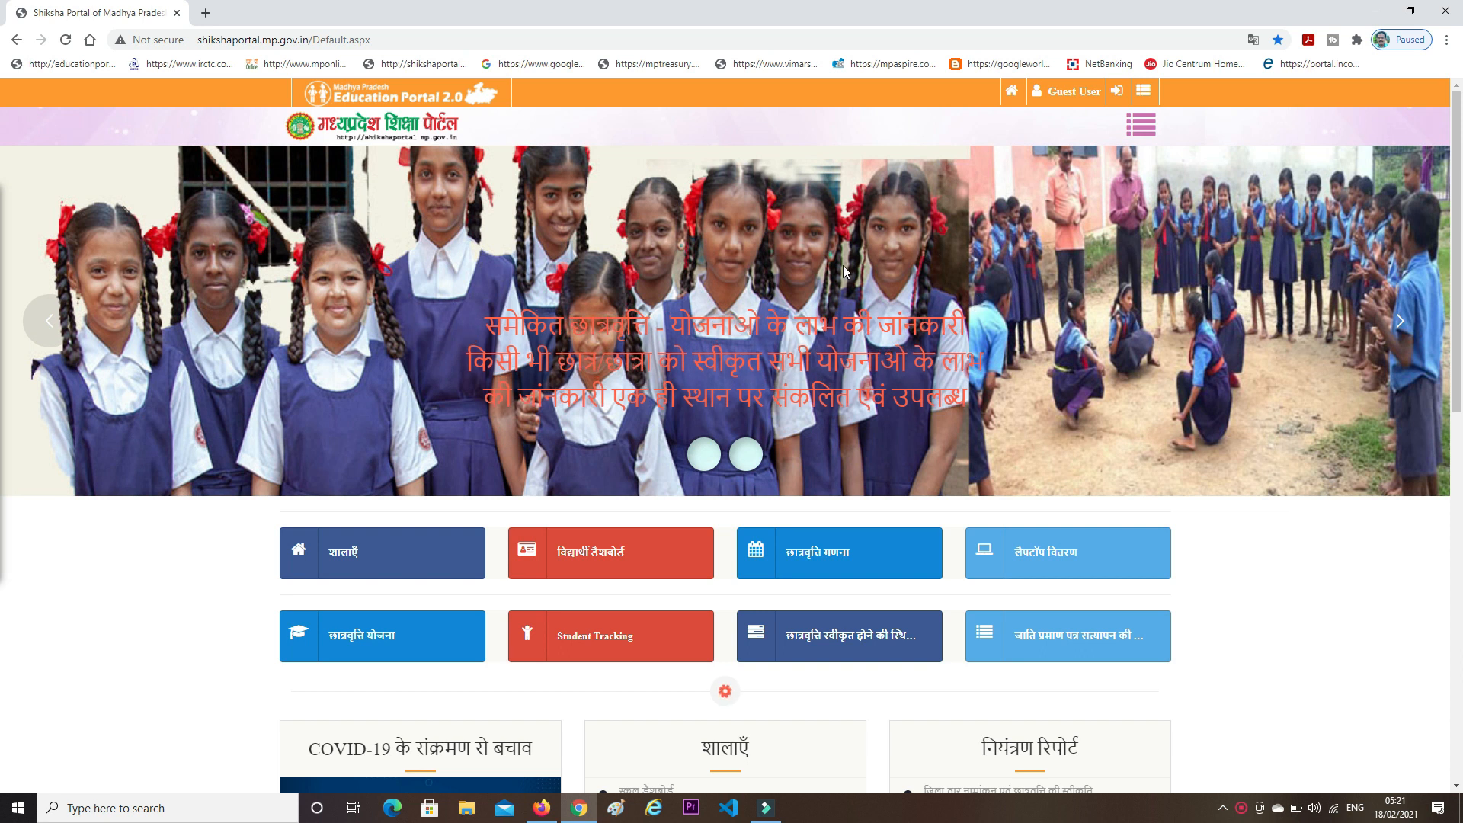
# - Log in to Shiksha Portal with the school's username, password and the displayed captcha
pyautogui.click(1119, 88)
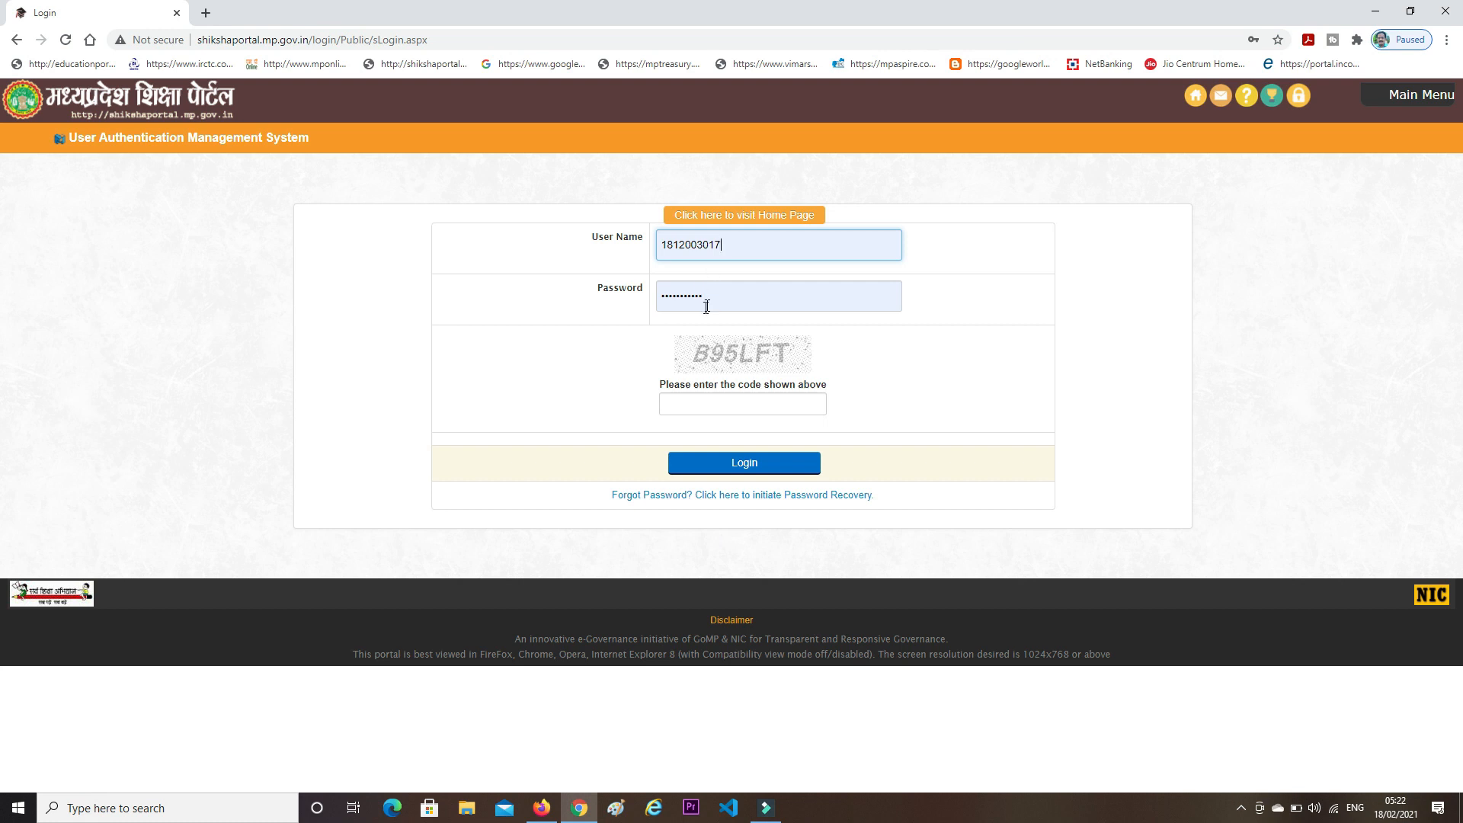
pyautogui.click(713, 407)
pyautogui.write('b9')
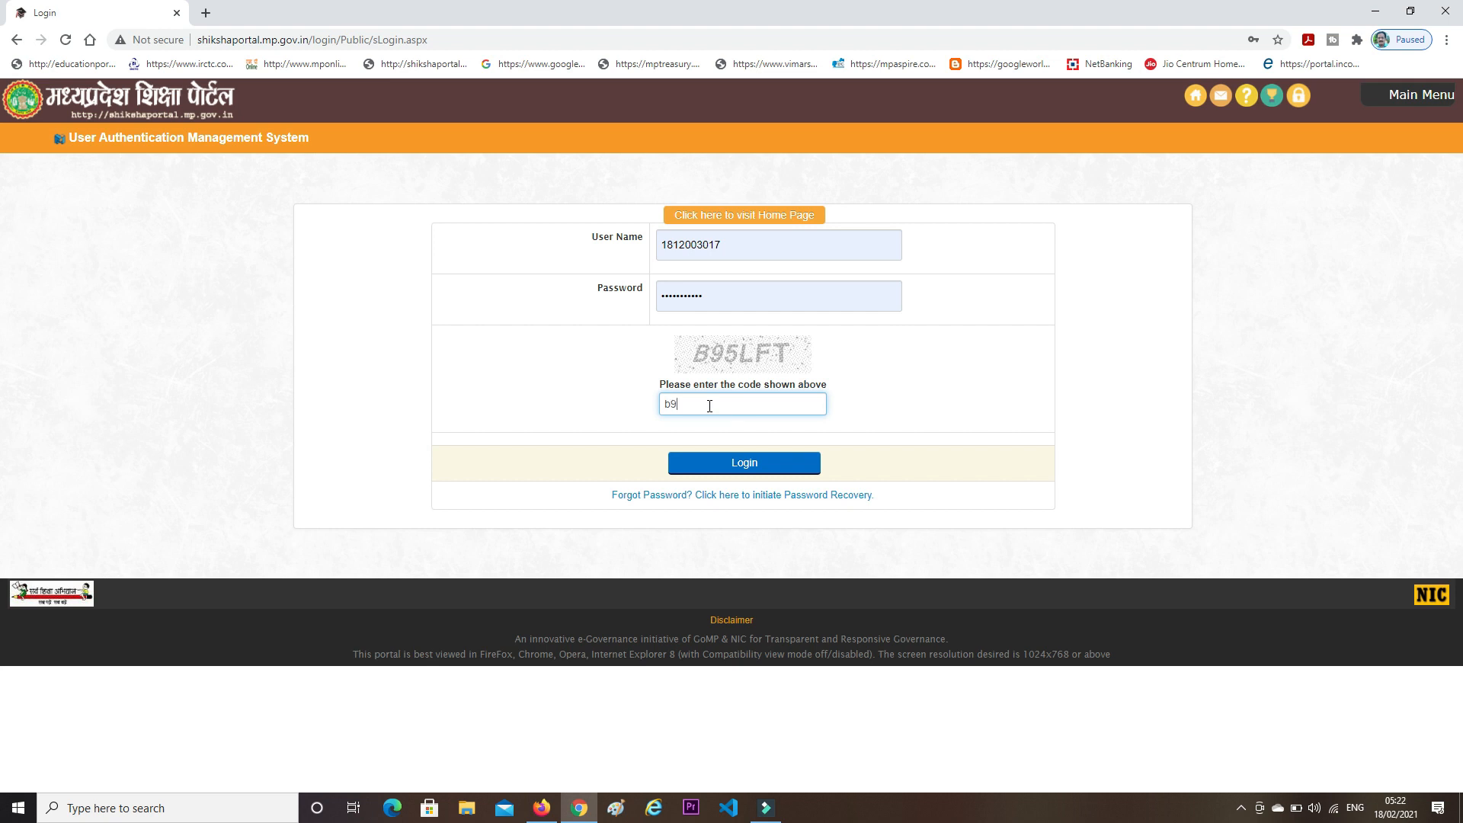
pyautogui.write('5lft')
pyautogui.click(707, 457)
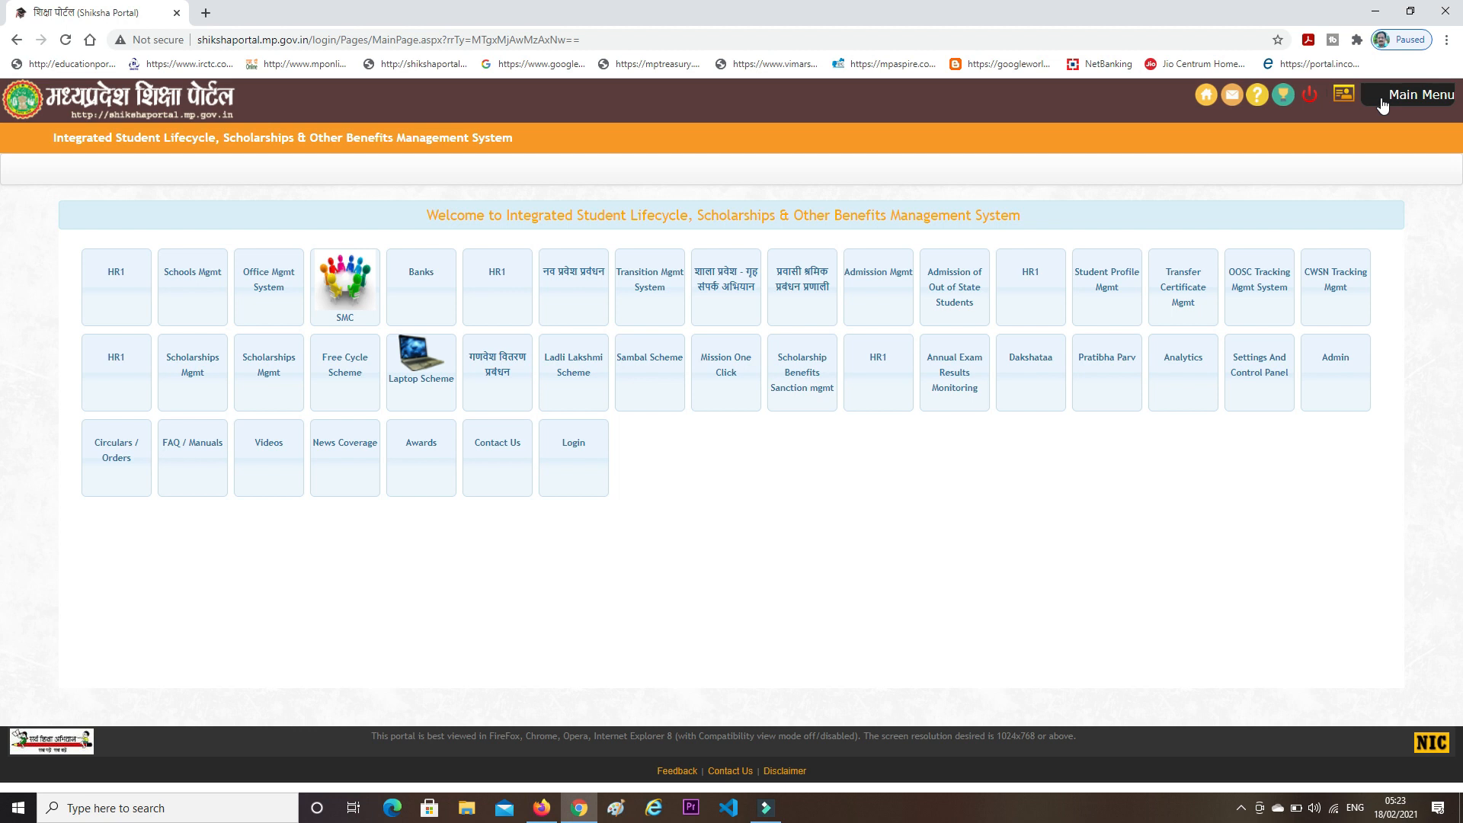
# - Open the Sambal Scheme module's form for identifying students whose fees were charged
pyautogui.click(1383, 105)
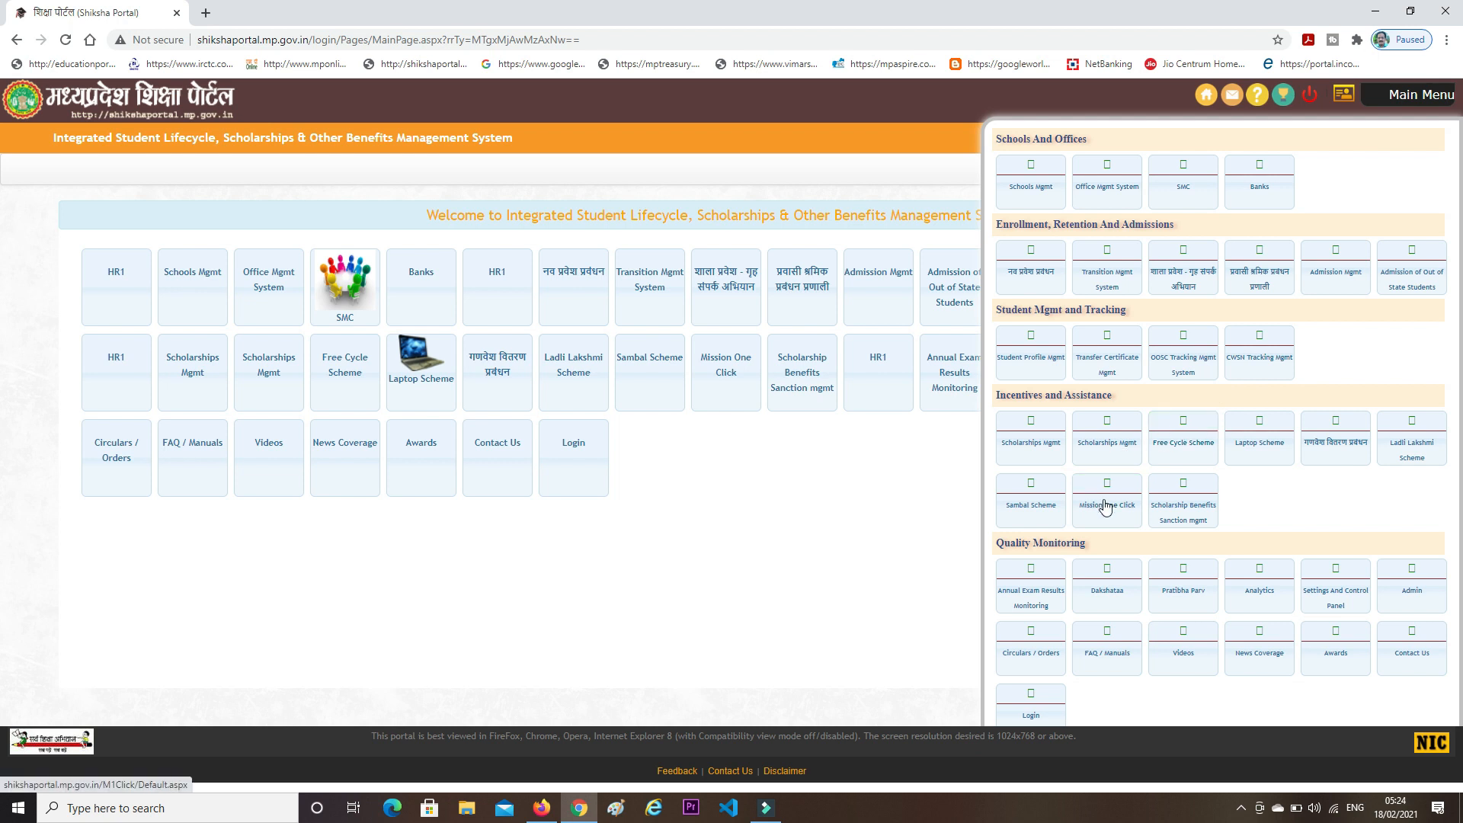
pyautogui.click(1034, 496)
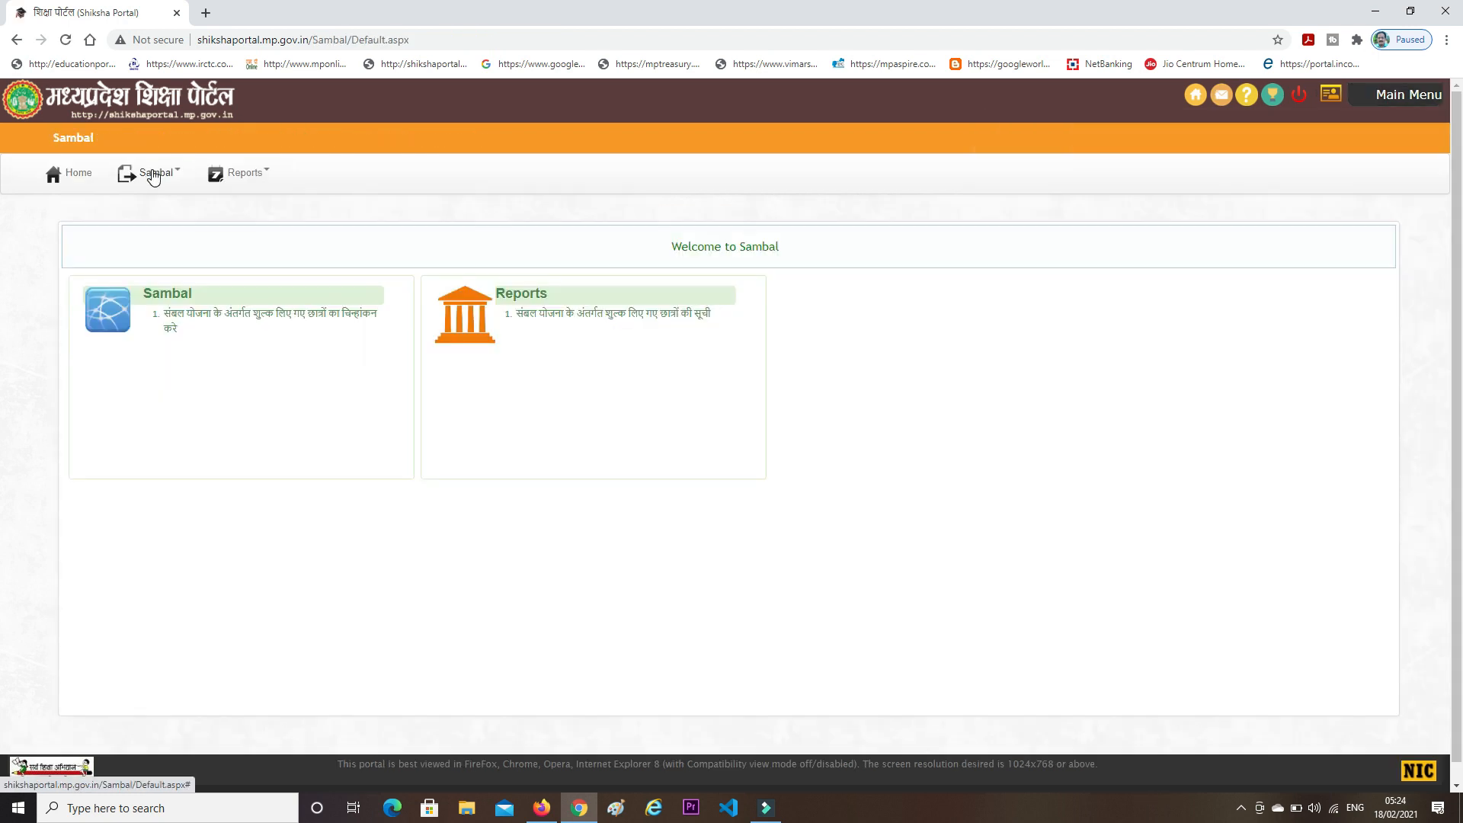
pyautogui.click(154, 177)
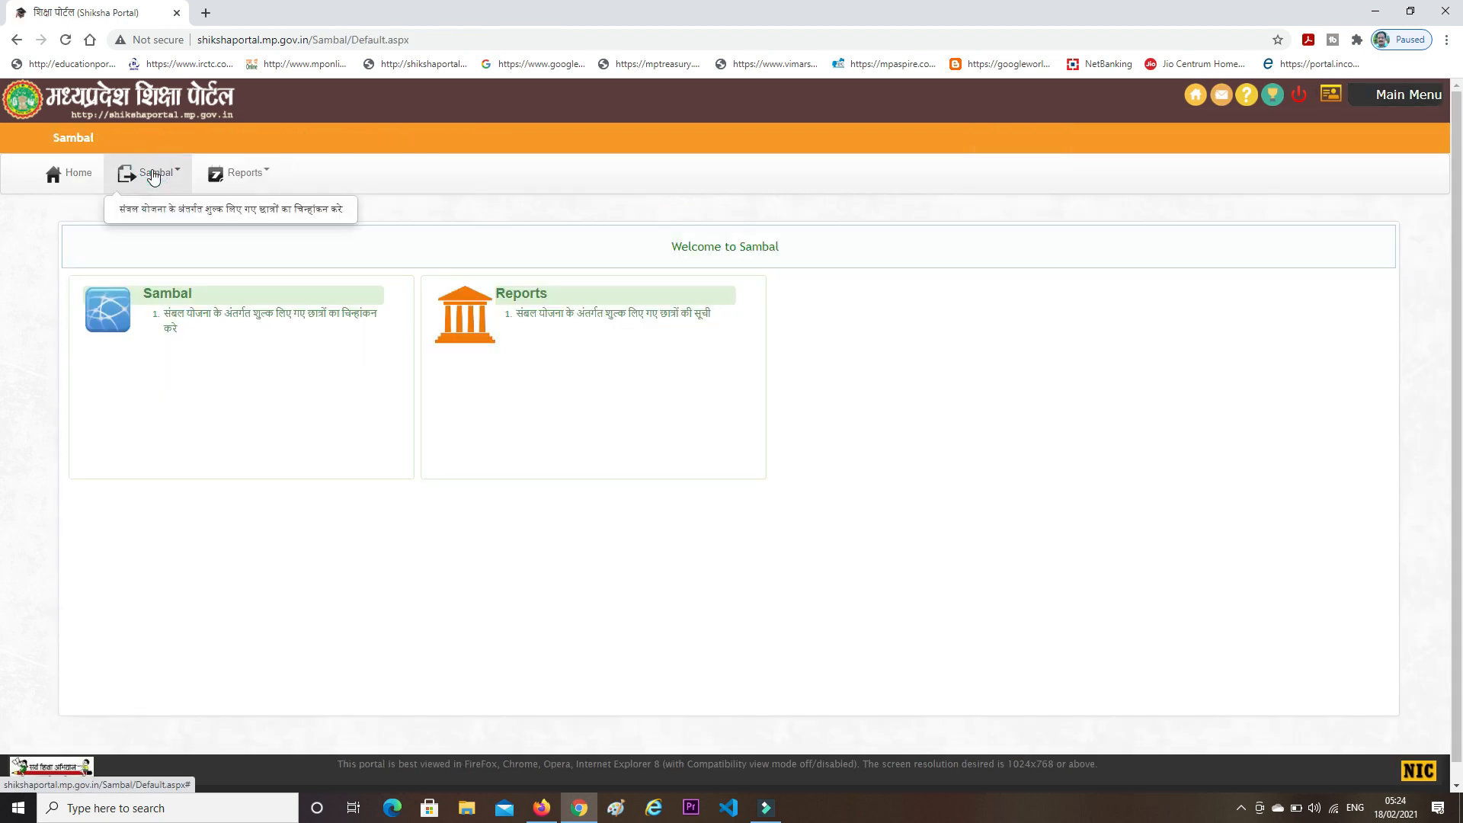
pyautogui.click(180, 220)
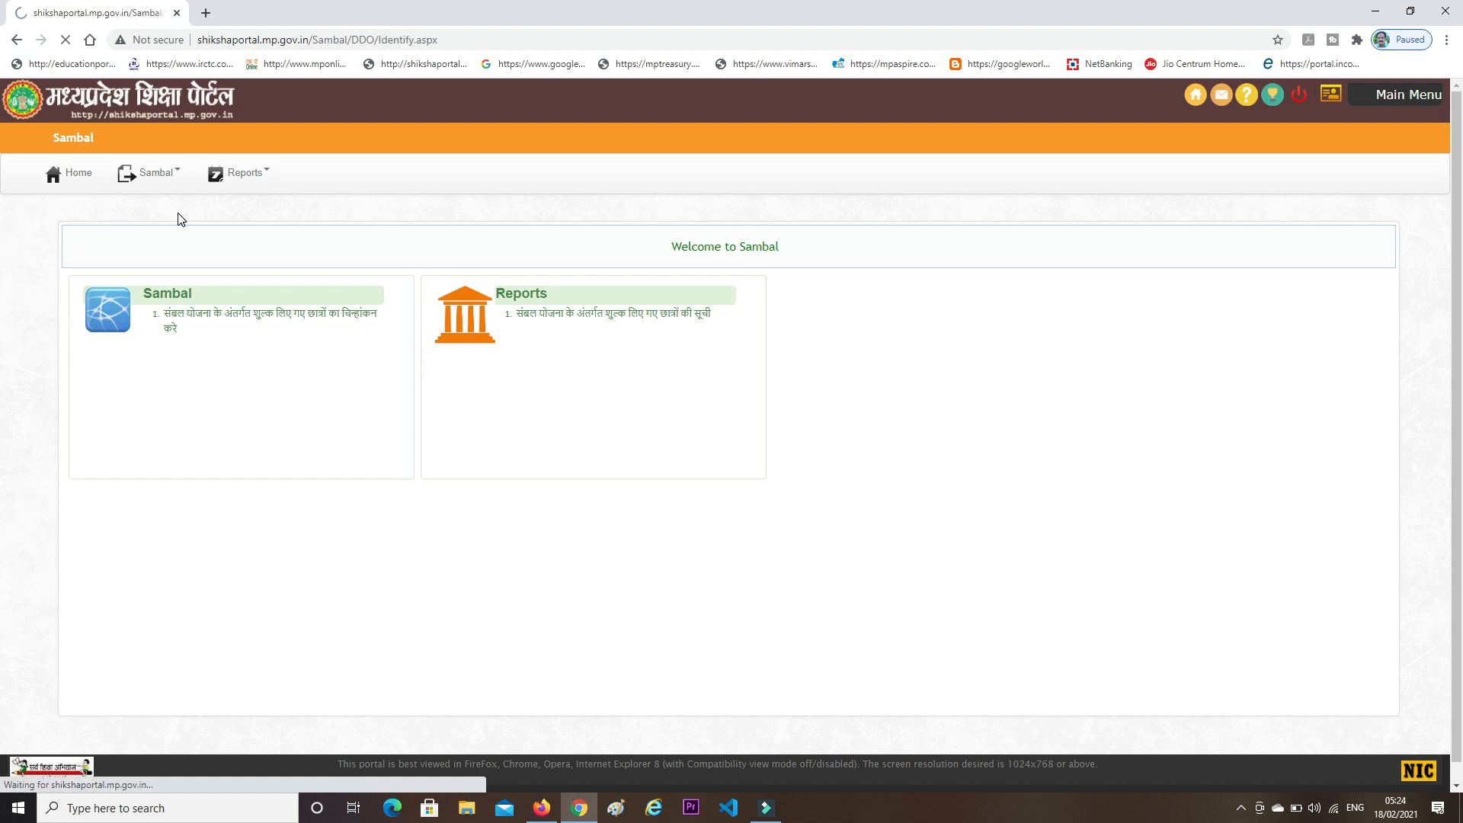
pyautogui.click(386, 285)
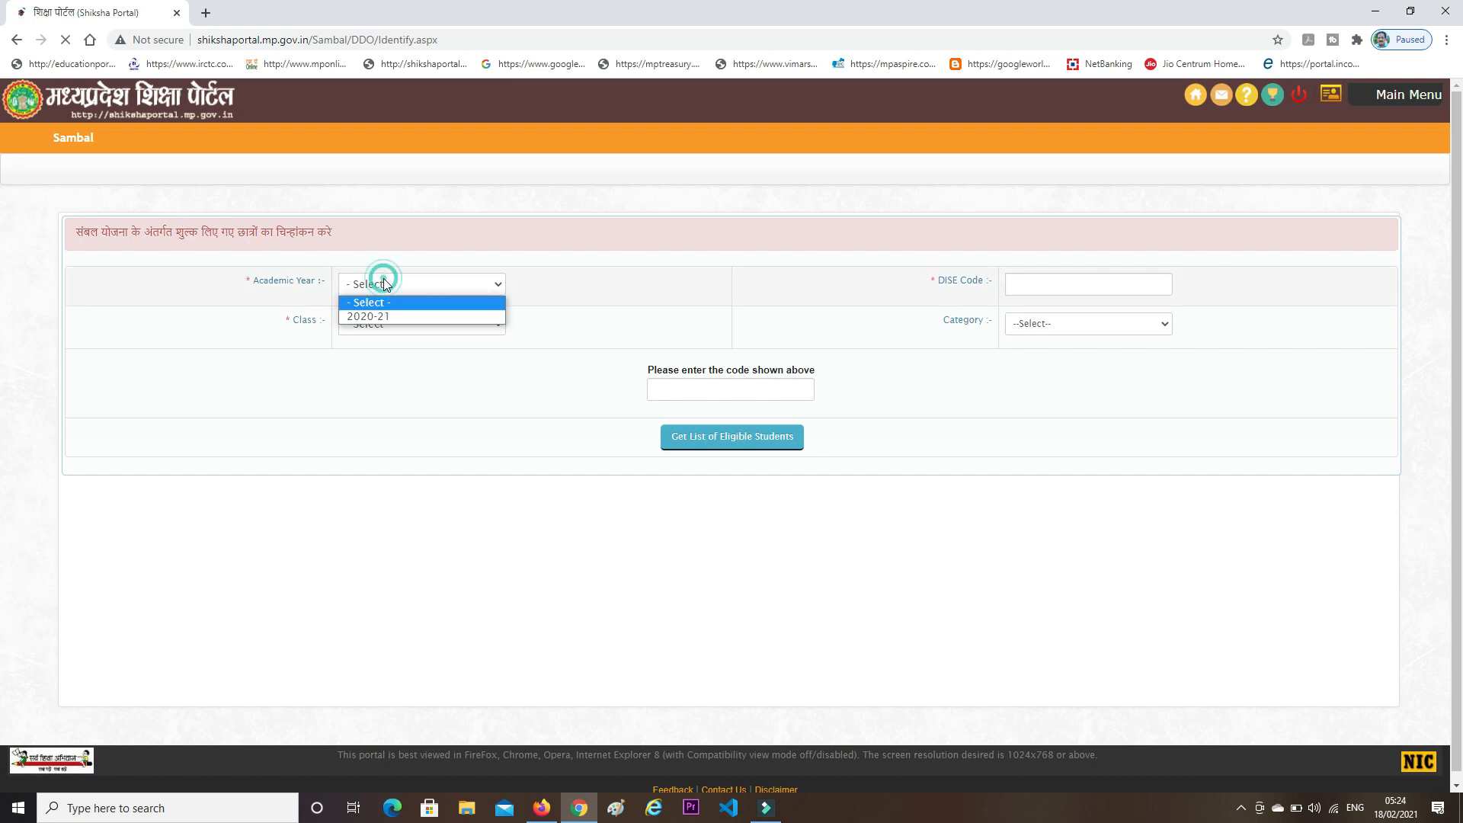
pyautogui.click(383, 314)
pyautogui.click(1052, 284)
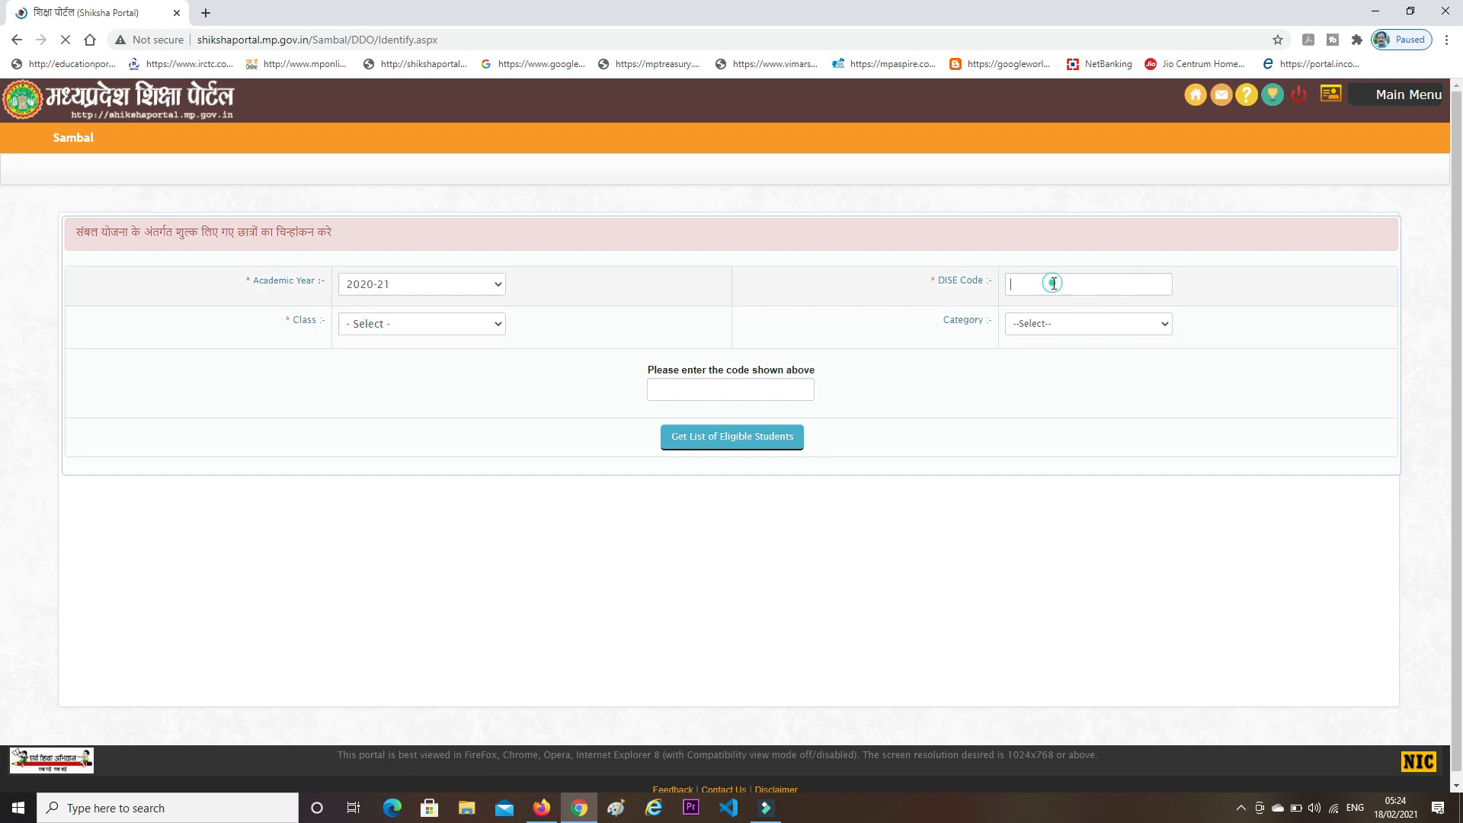
pyautogui.click(1048, 314)
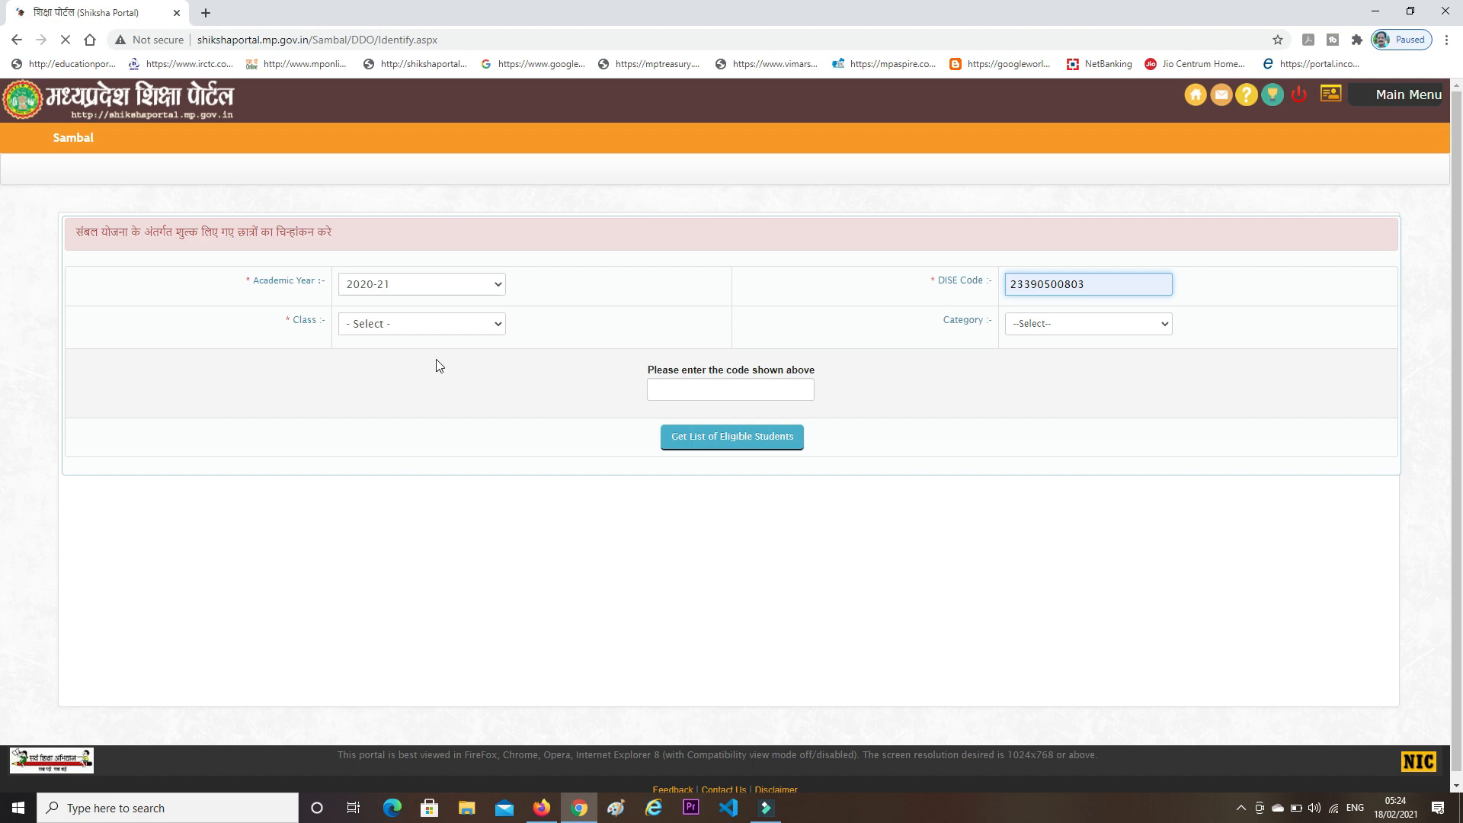
pyautogui.click(385, 326)
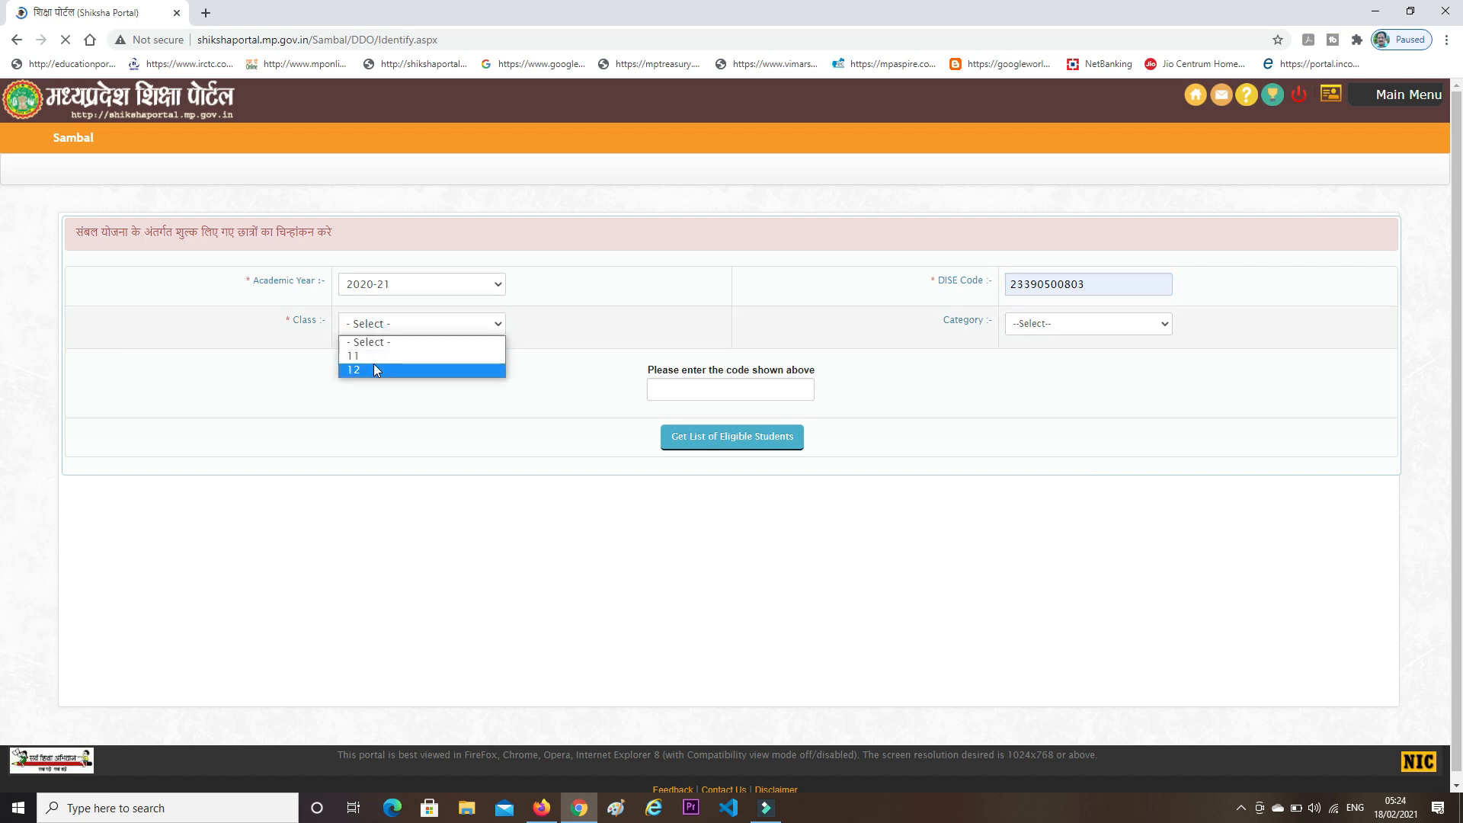
pyautogui.click(374, 365)
pyautogui.click(376, 333)
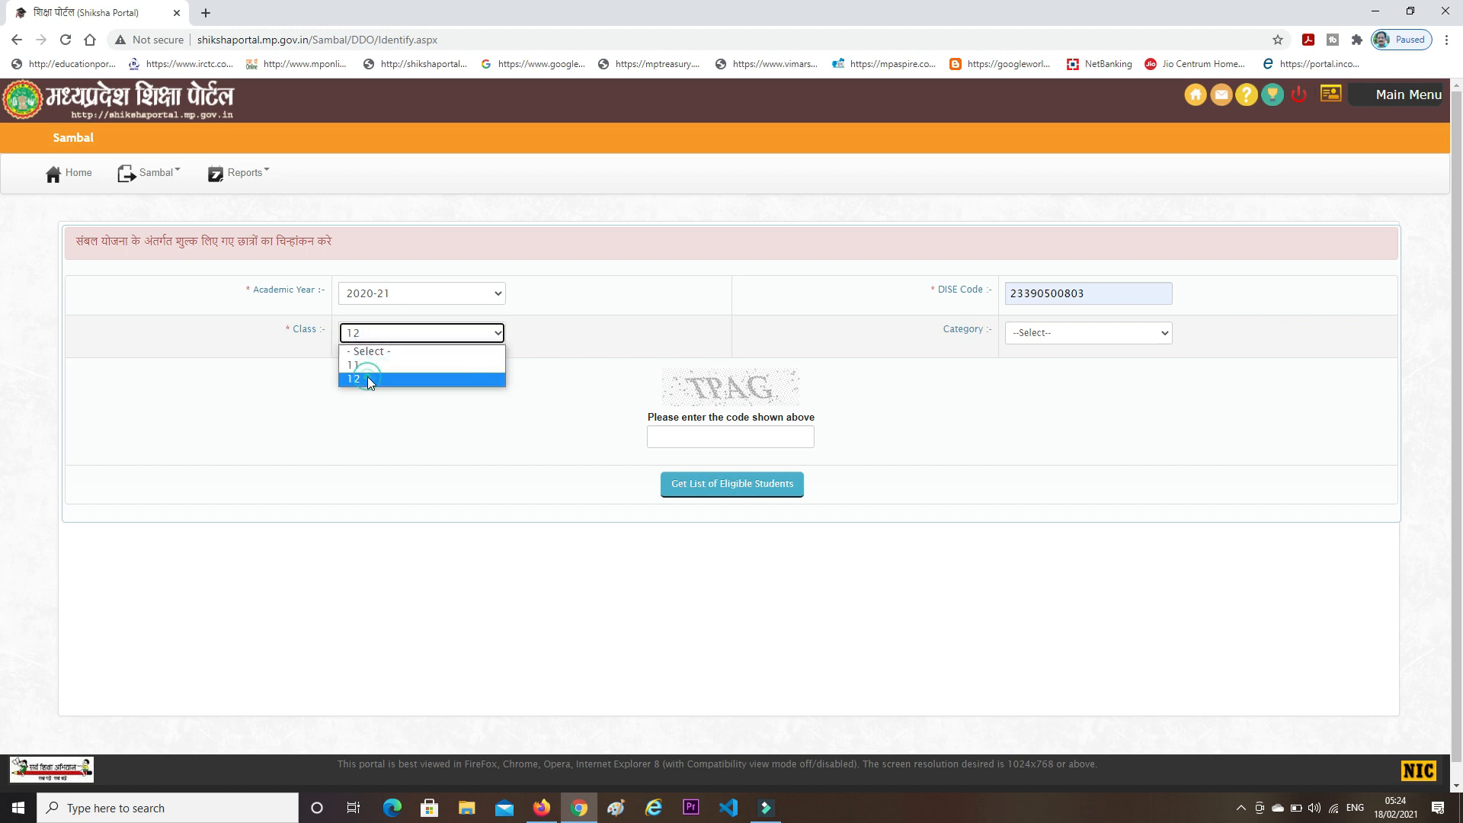
pyautogui.click(368, 378)
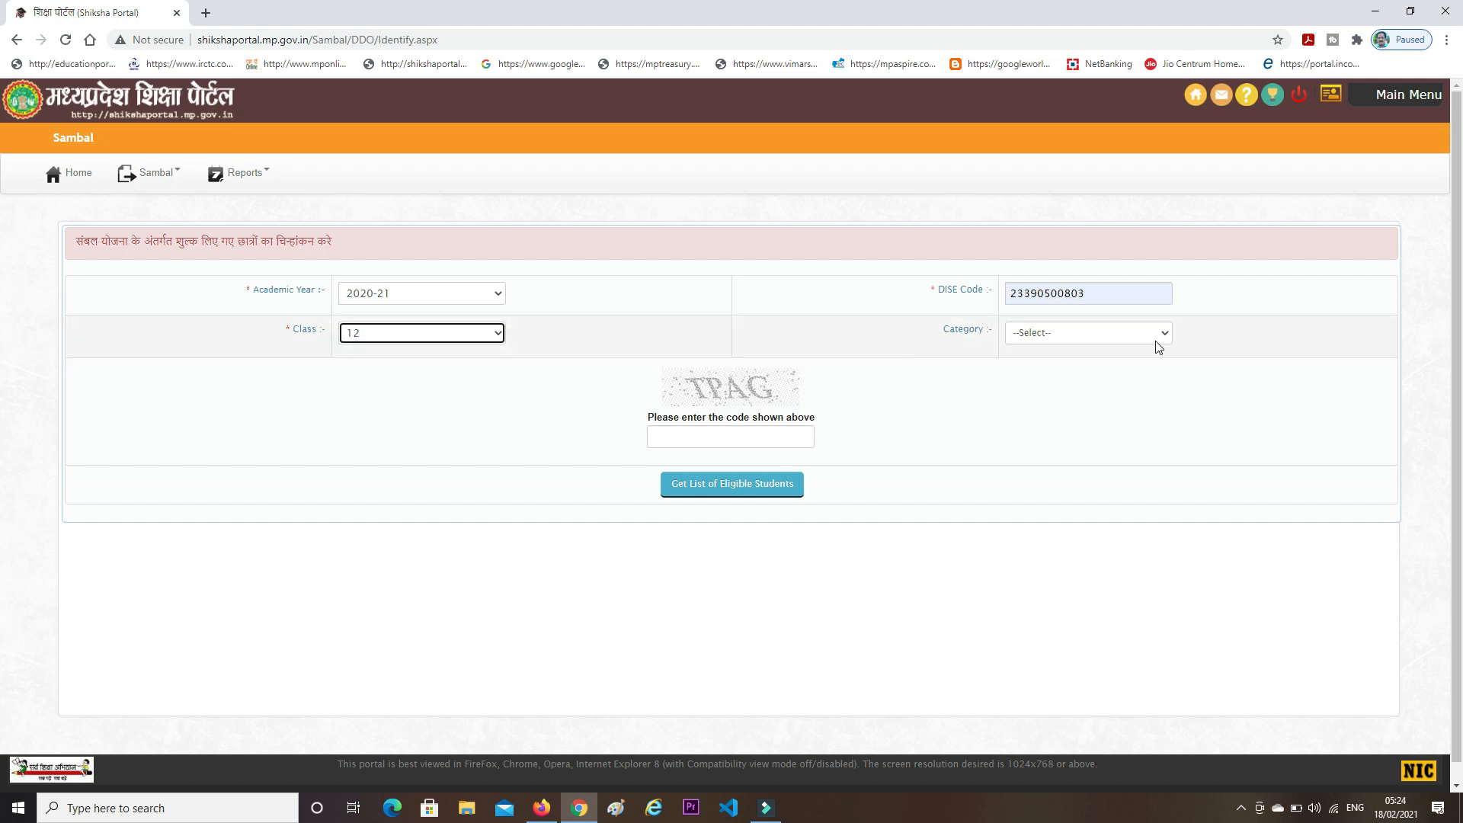
# - Choose category SC, enter the captcha and request the list of eligible students
pyautogui.click(1049, 334)
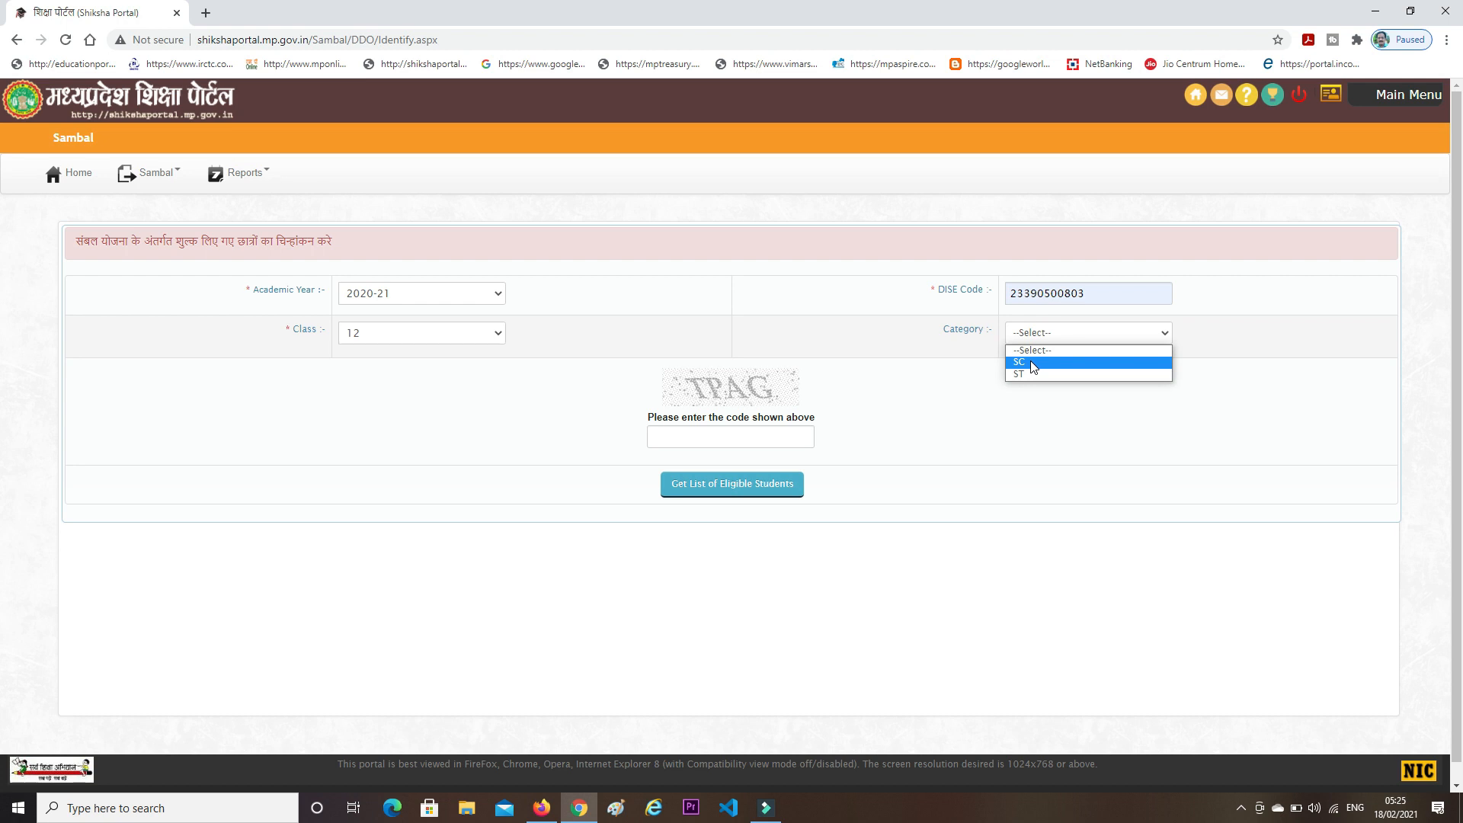
pyautogui.click(1034, 366)
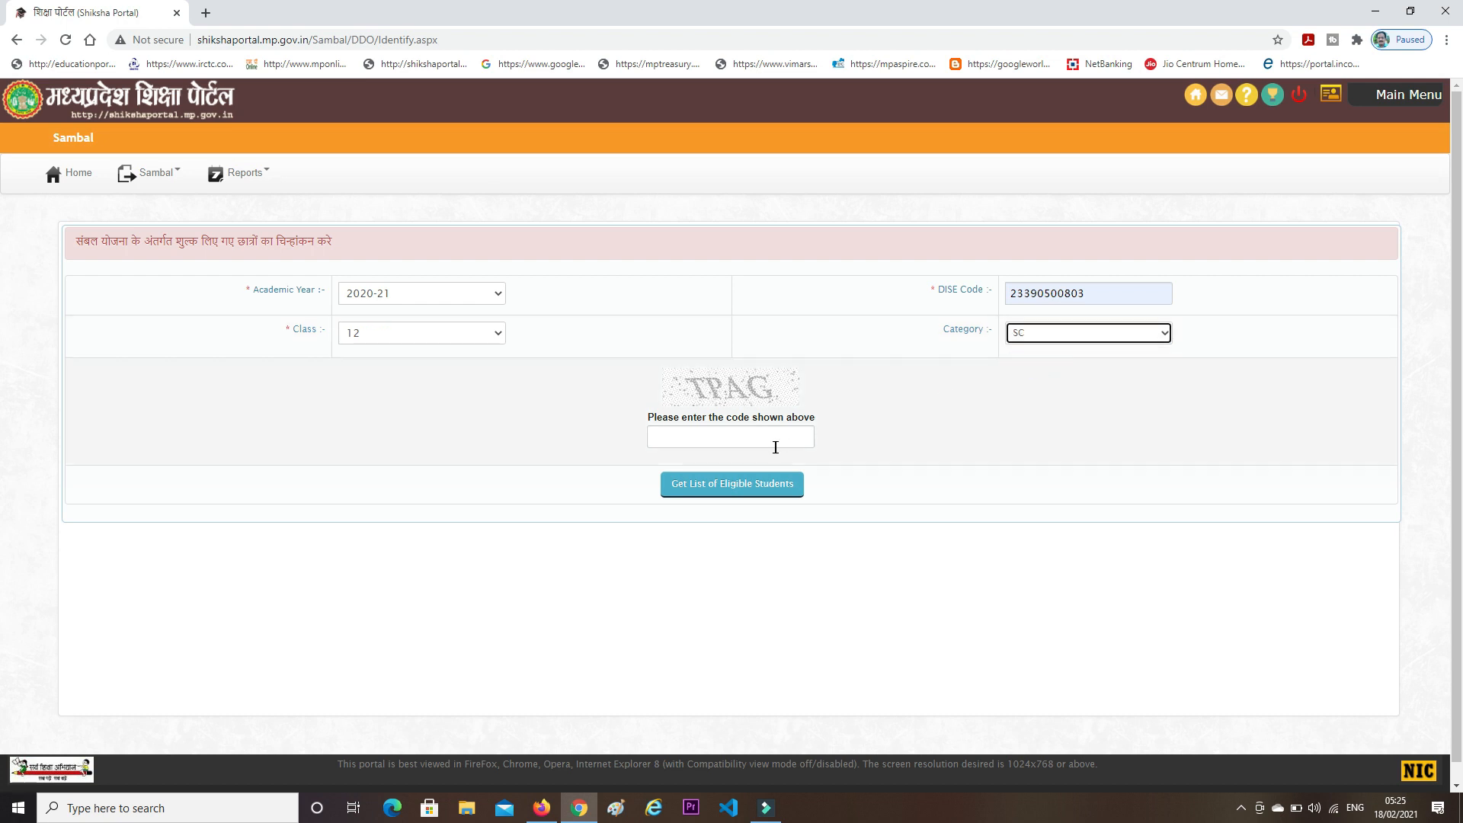
pyautogui.click(734, 445)
pyautogui.write('tpa')
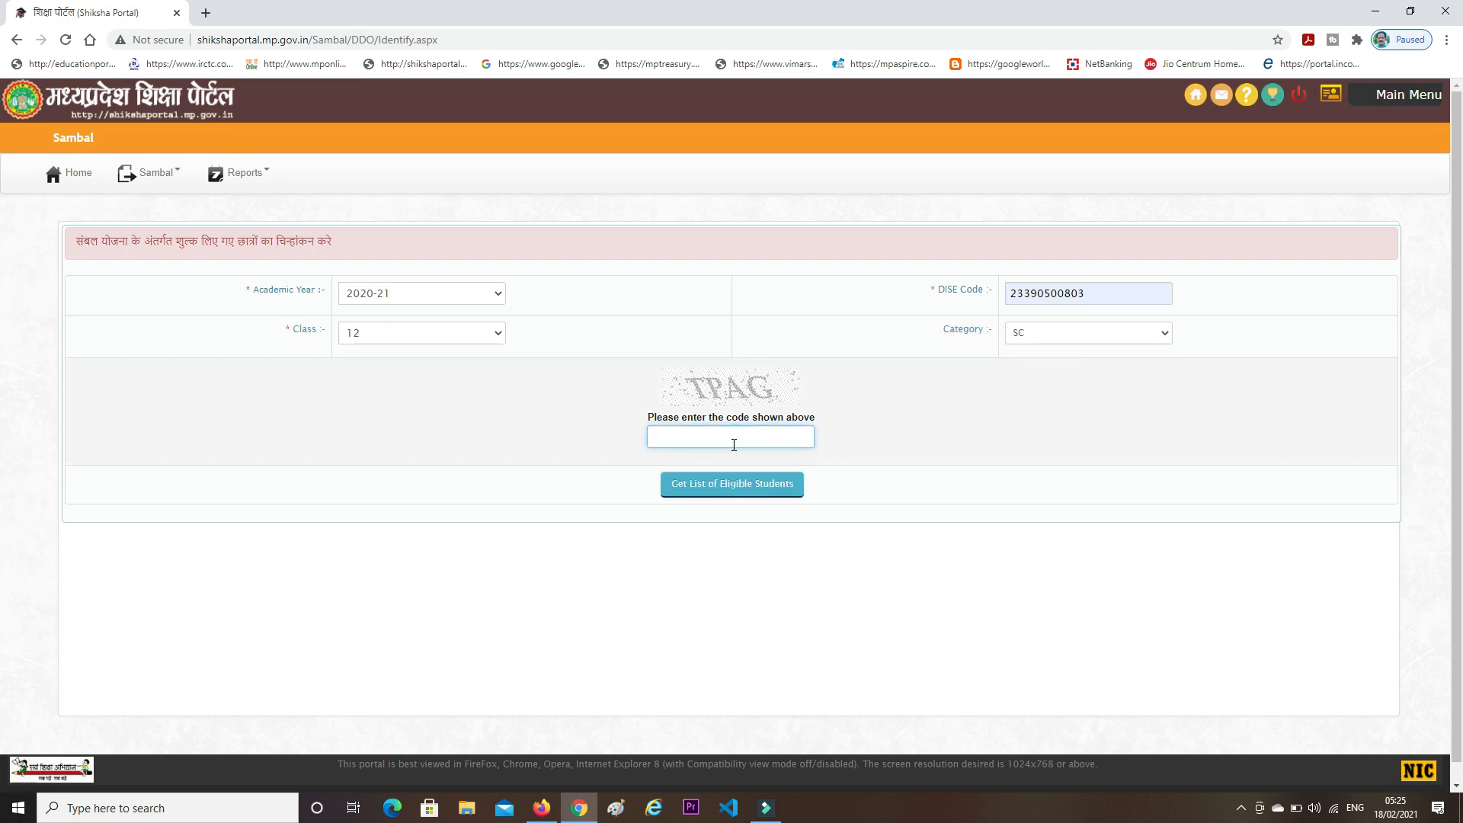
pyautogui.write('q')
pyautogui.click(736, 488)
pyautogui.click(736, 489)
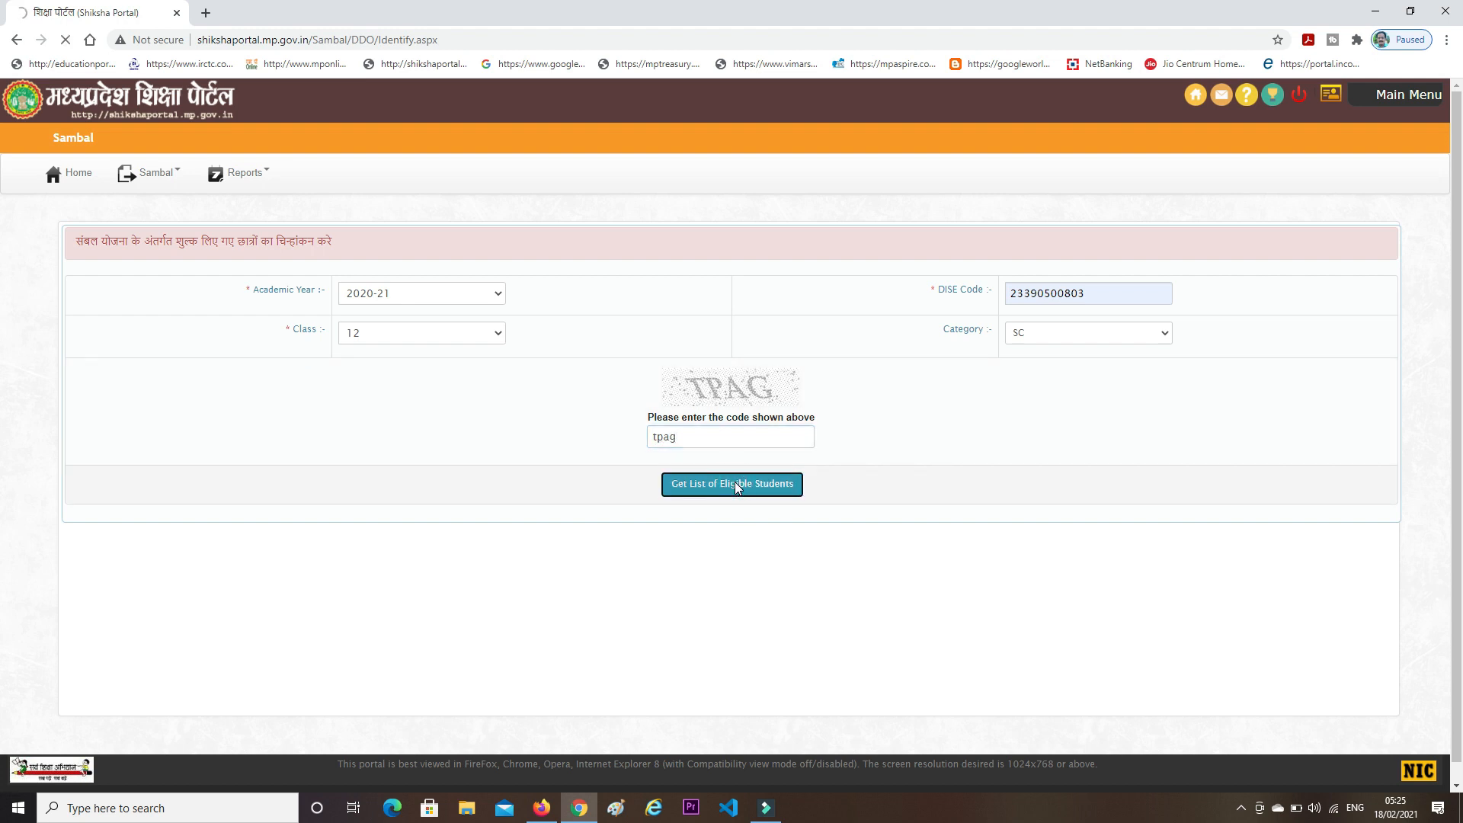
# - In the Students Details table, tick rows 1, 3, 5, 7 and 9 of the 15 listed students
pyautogui.scroll(-3, 737, 488)
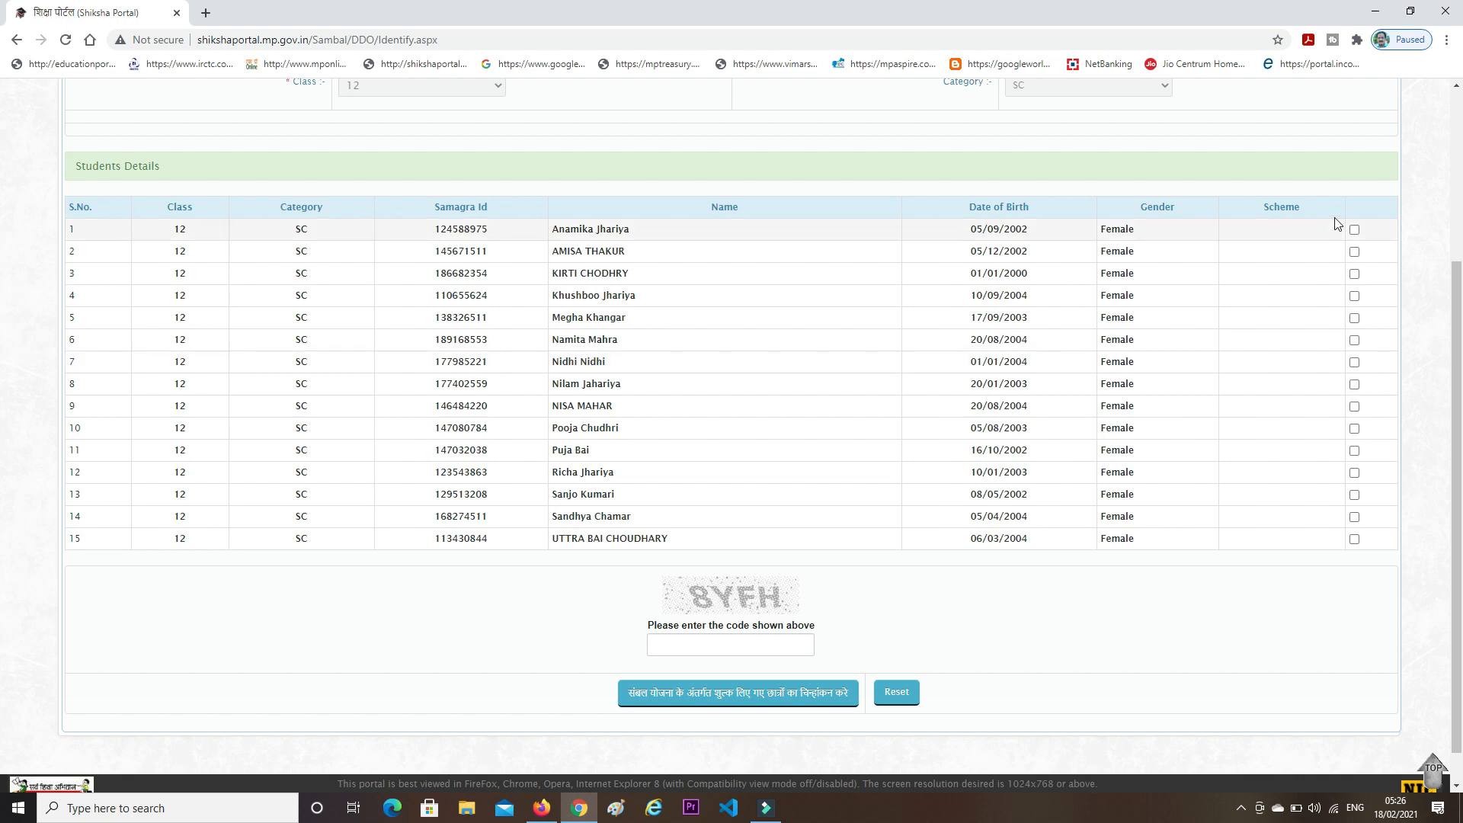
pyautogui.click(1354, 229)
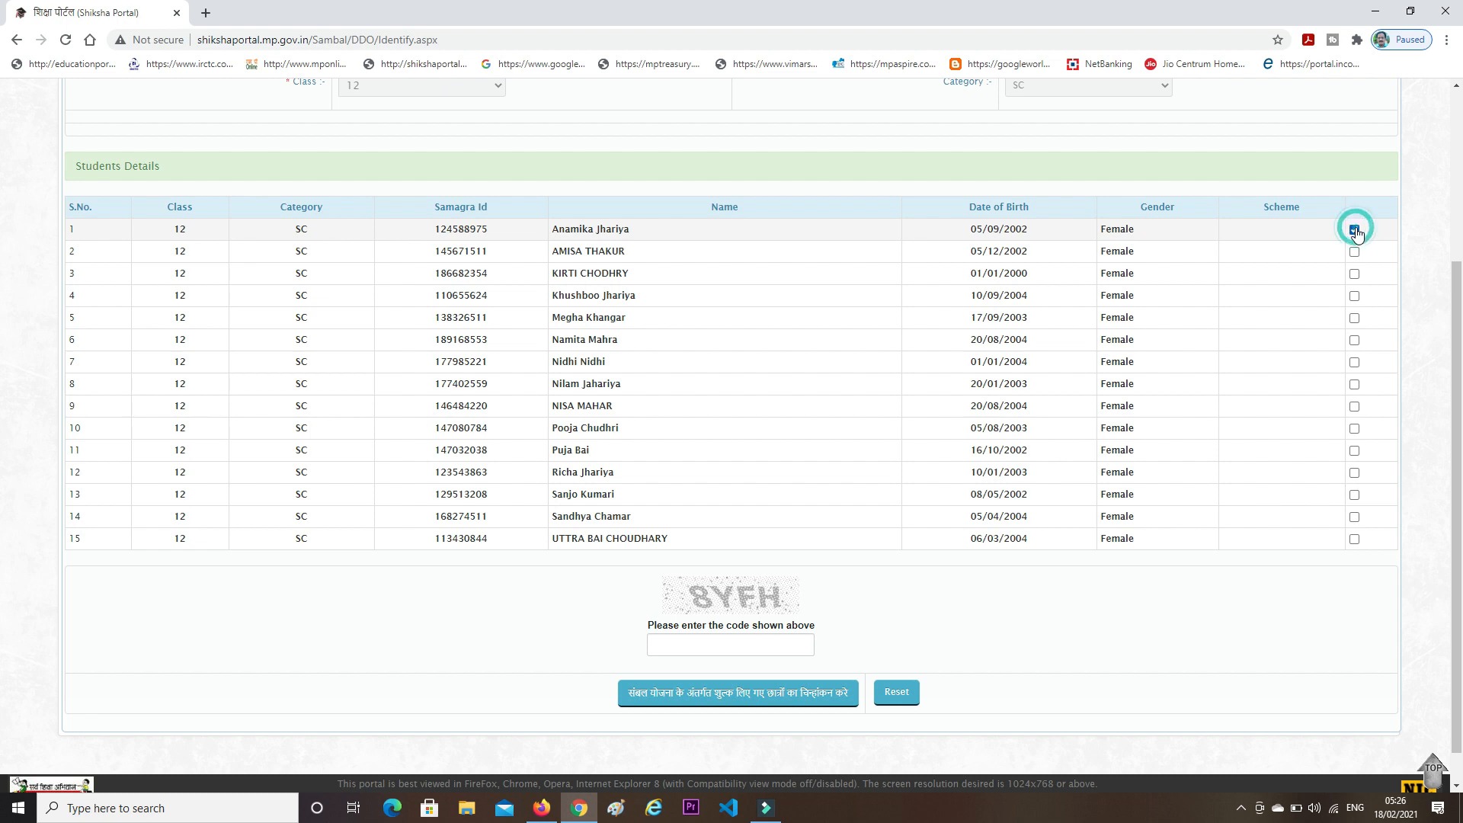
pyautogui.click(1354, 275)
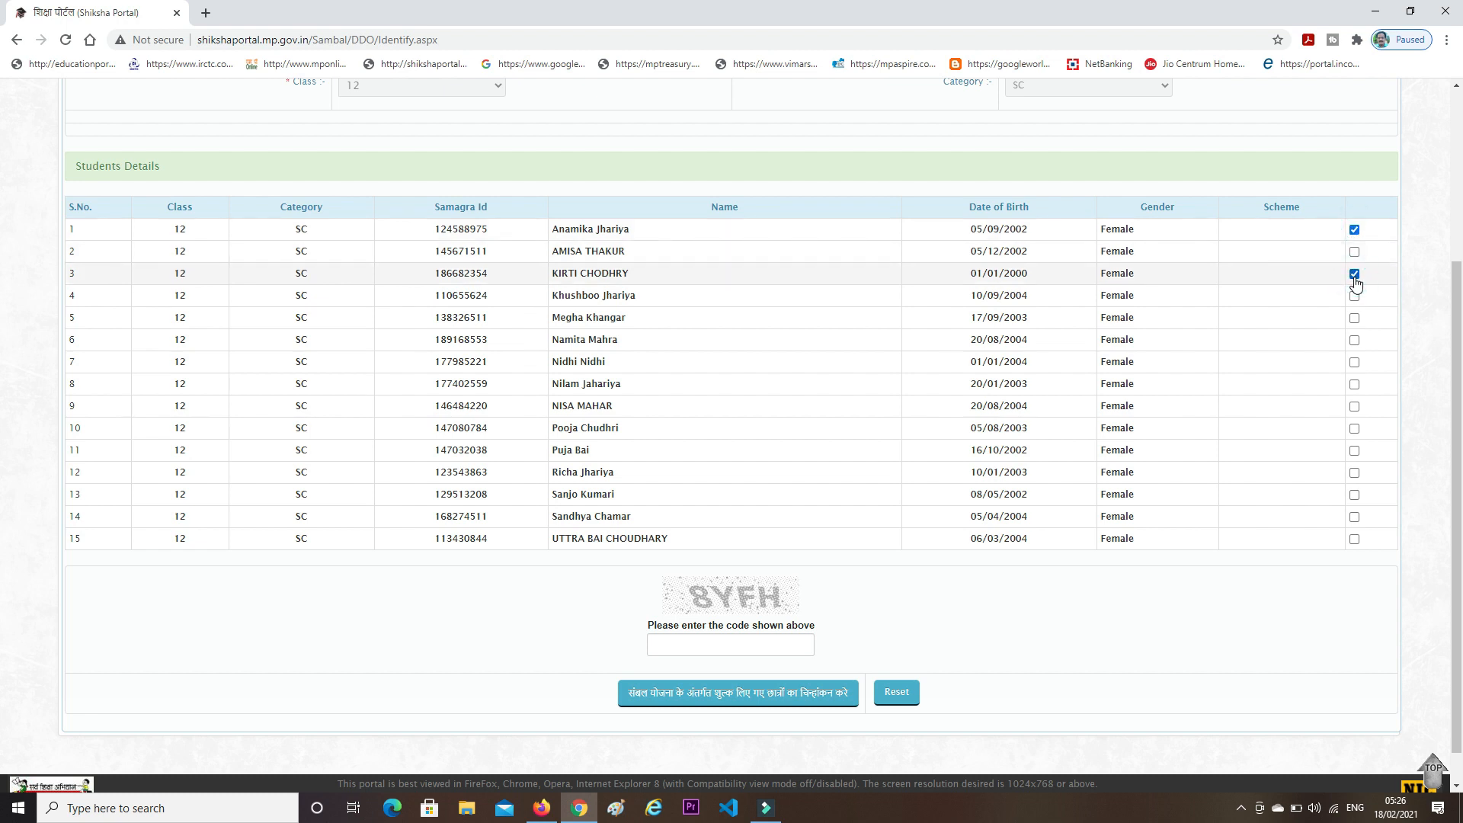
pyautogui.click(1354, 318)
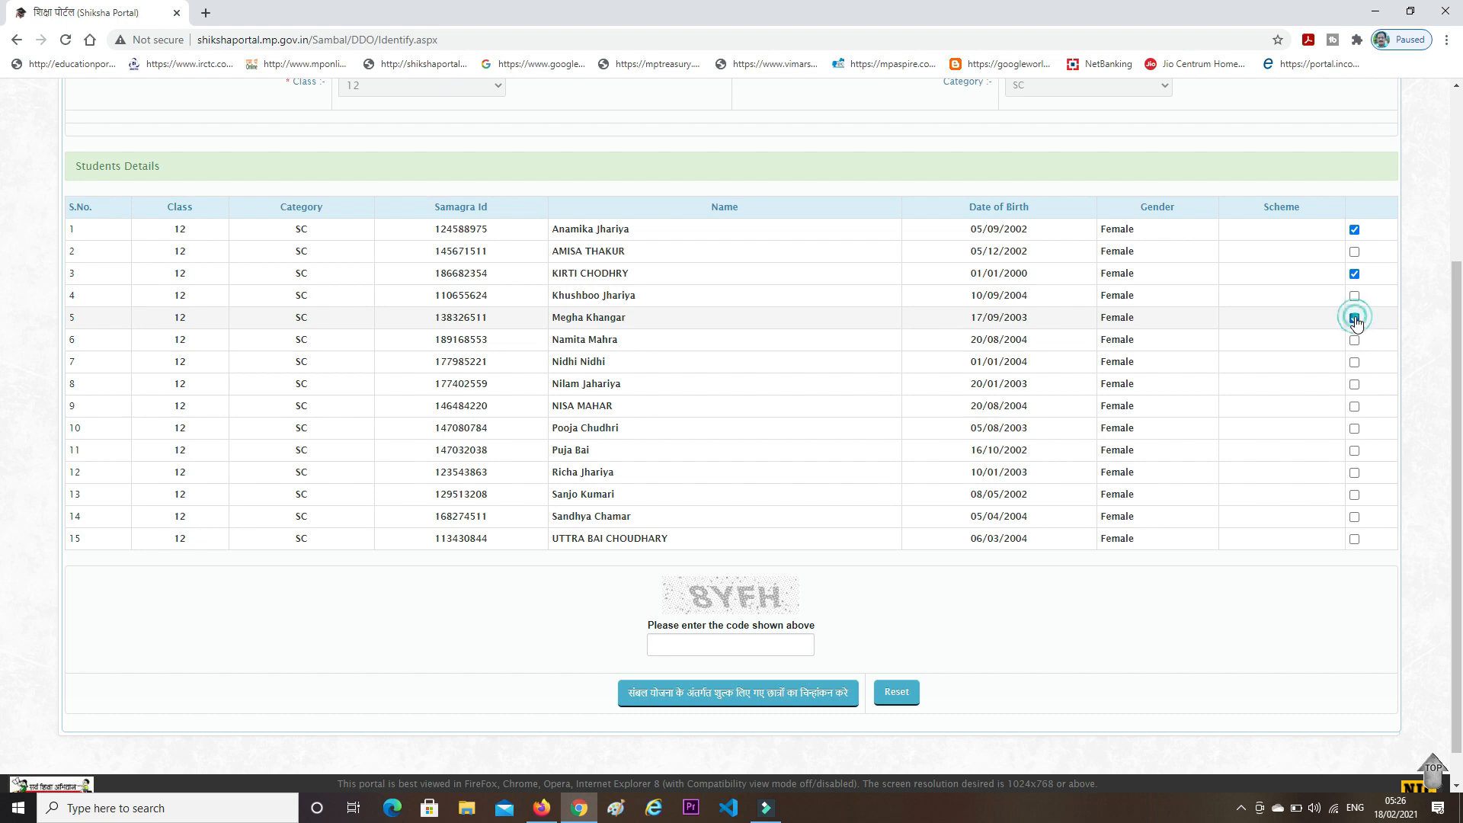
pyautogui.click(1355, 361)
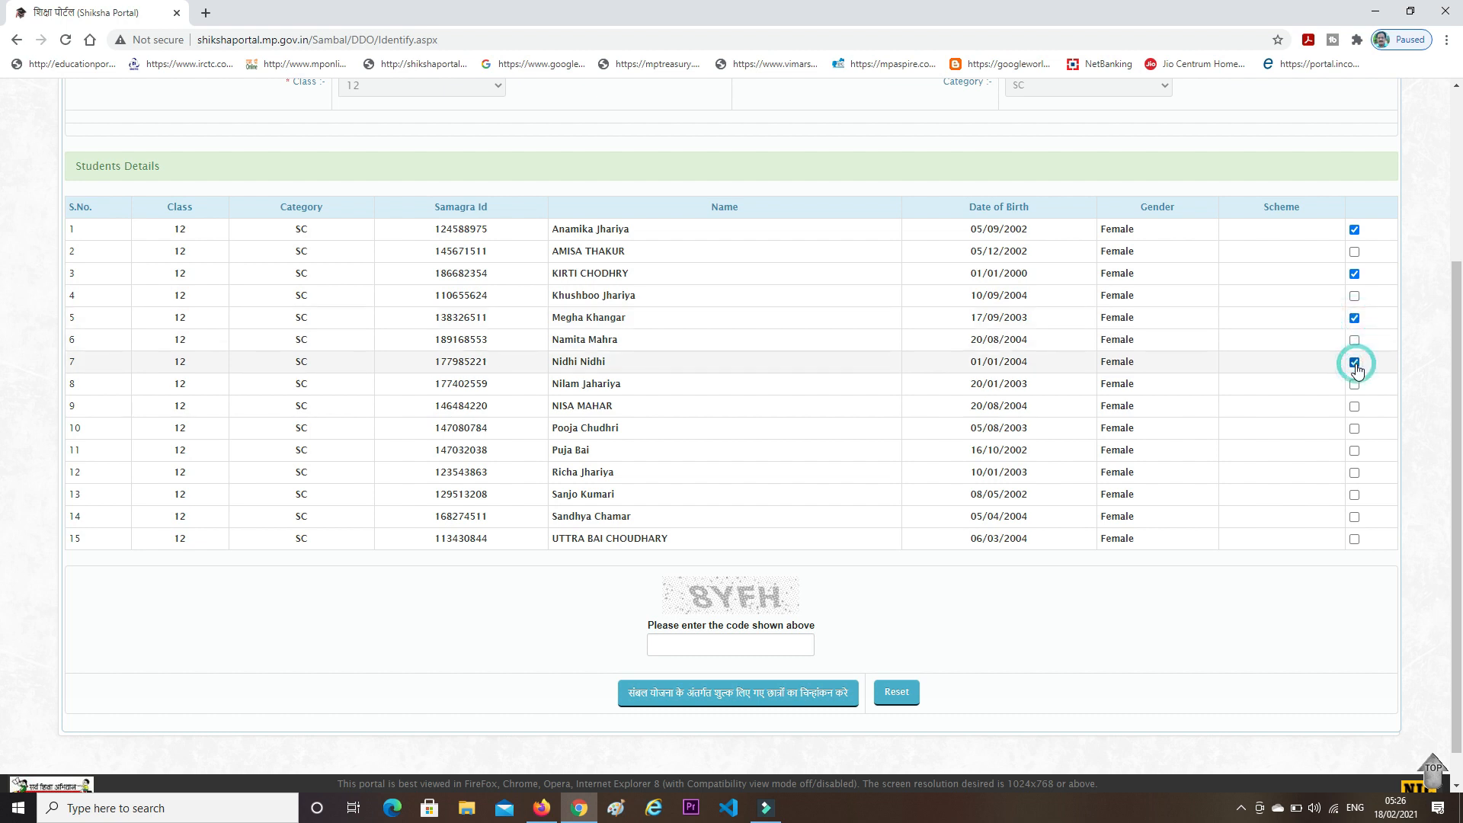
pyautogui.click(1355, 408)
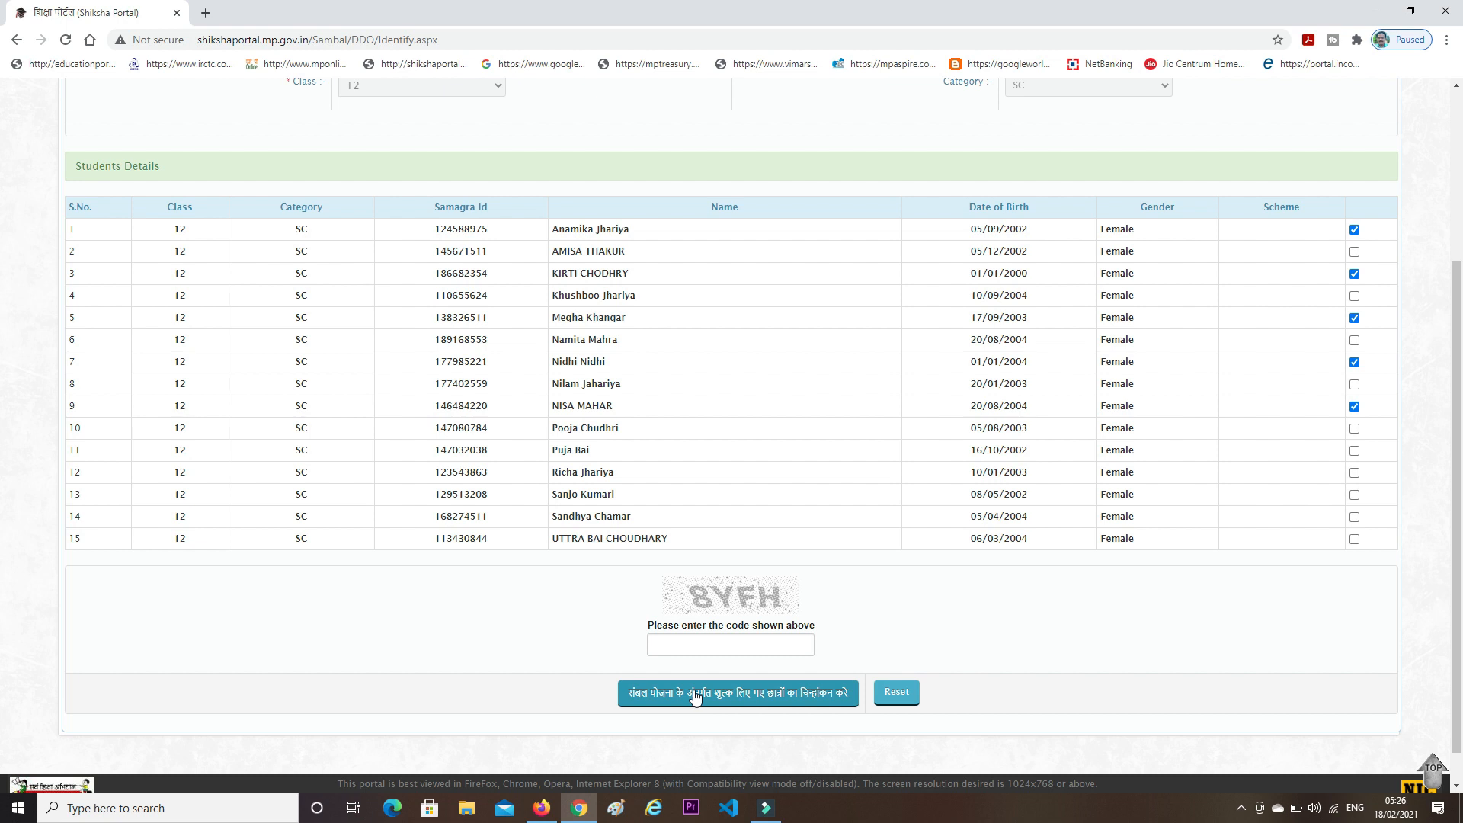
pyautogui.scroll(4, 694, 696)
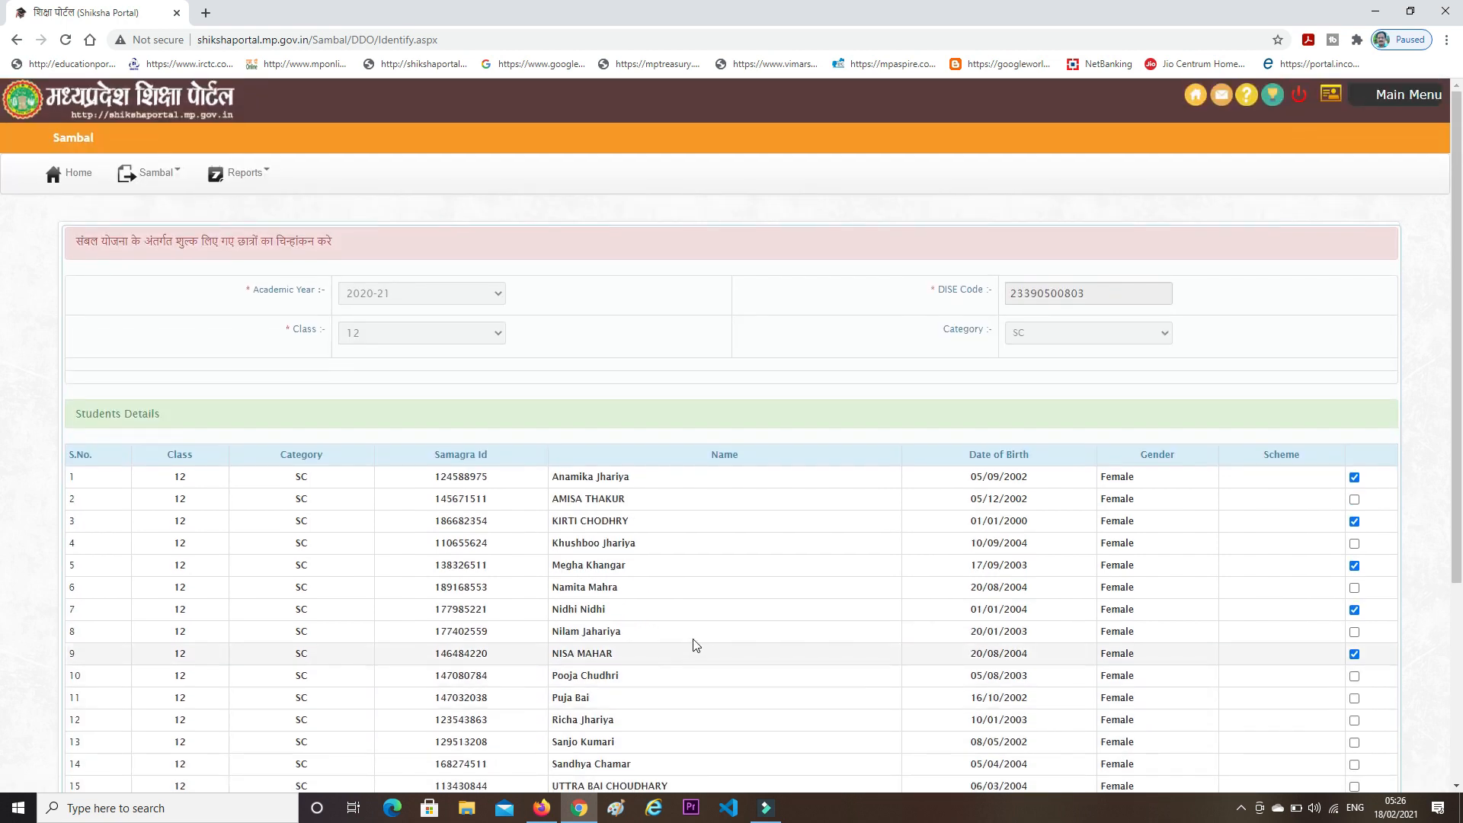
# - Switch to the Scholarships Mgmt module and show its छात्रवृत्ति प्रस्ताव proposal options
pyautogui.click(1378, 99)
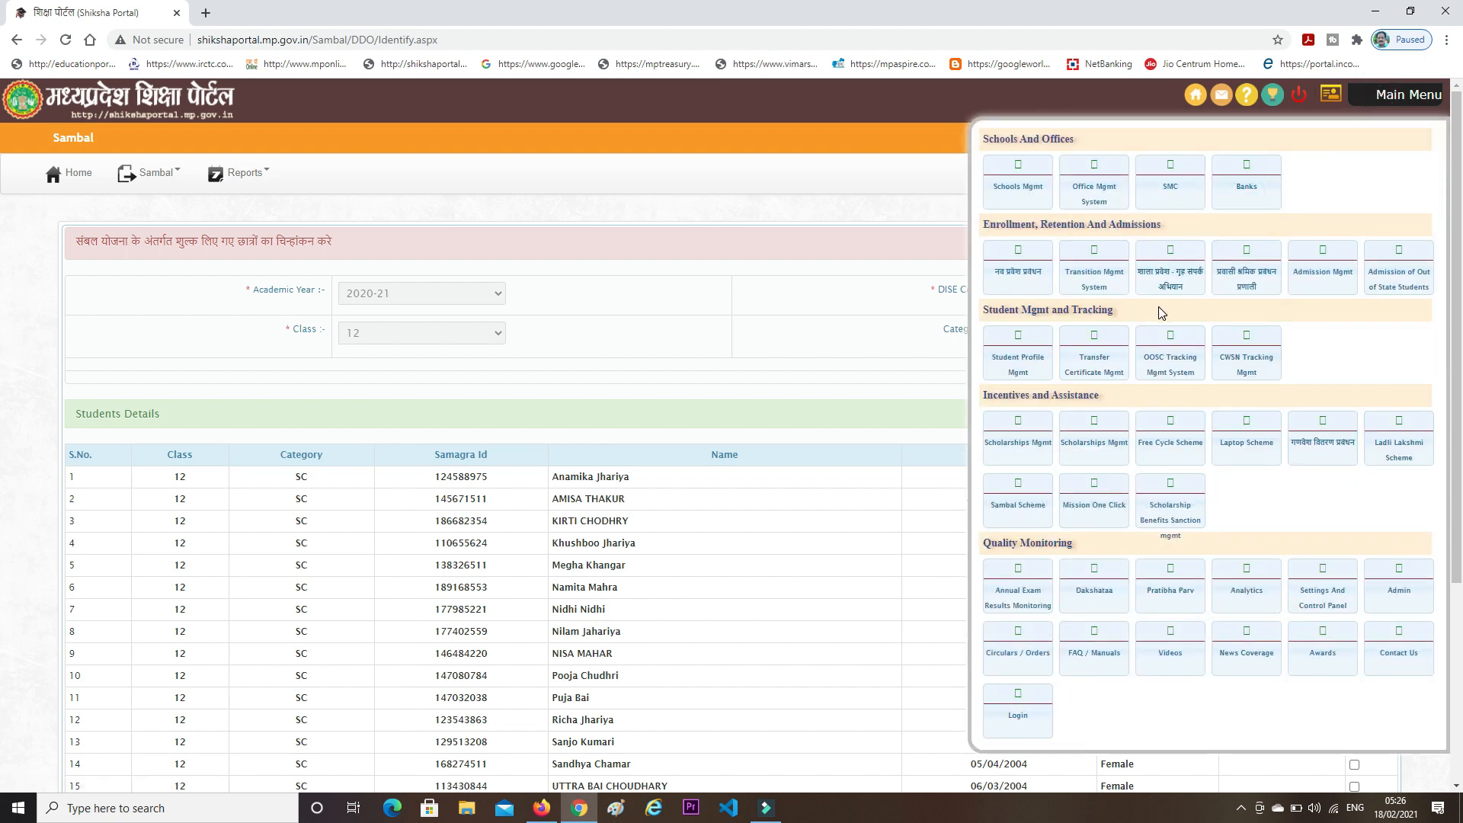
pyautogui.click(1097, 439)
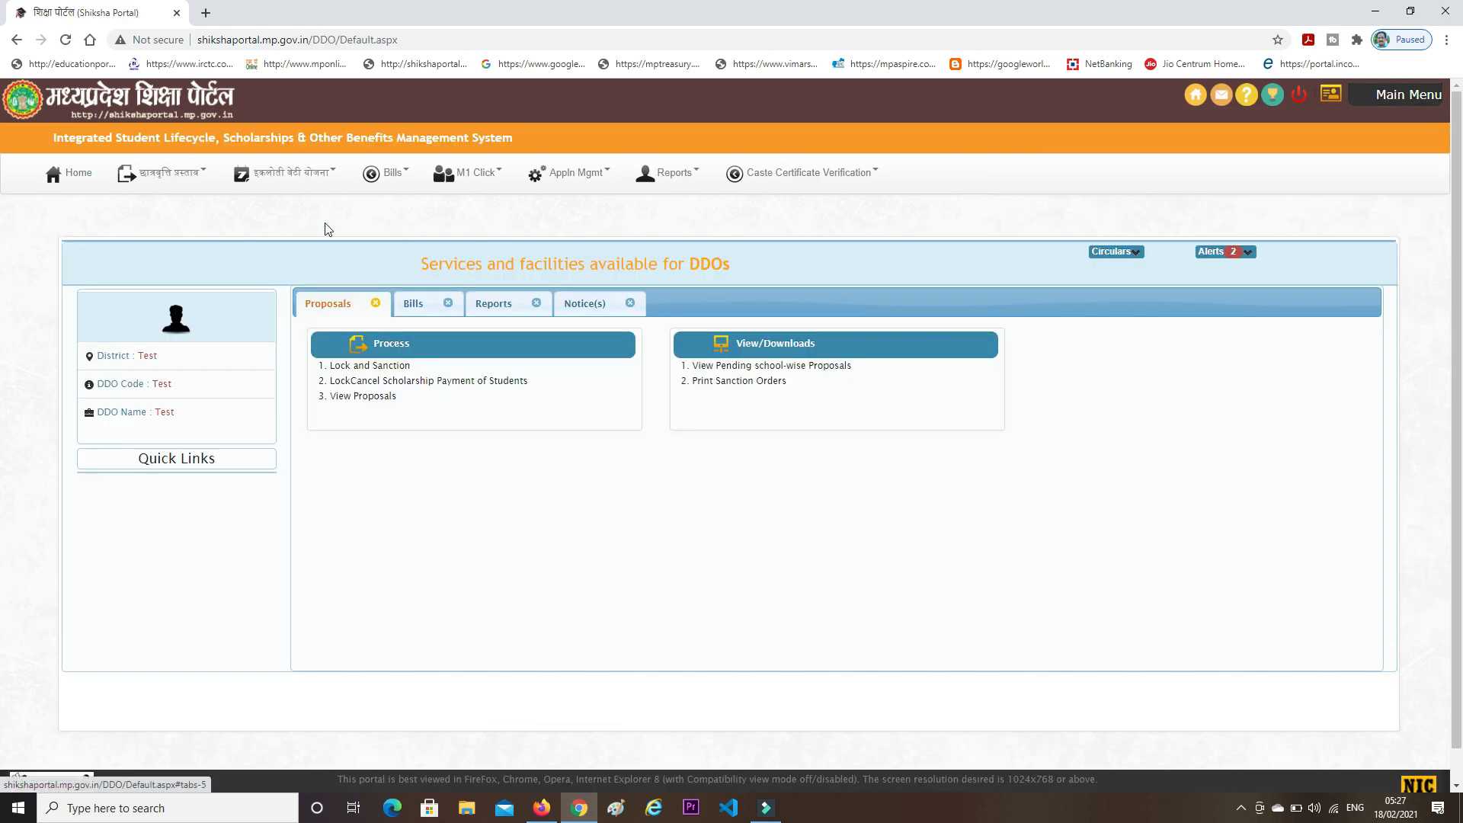
pyautogui.click(172, 175)
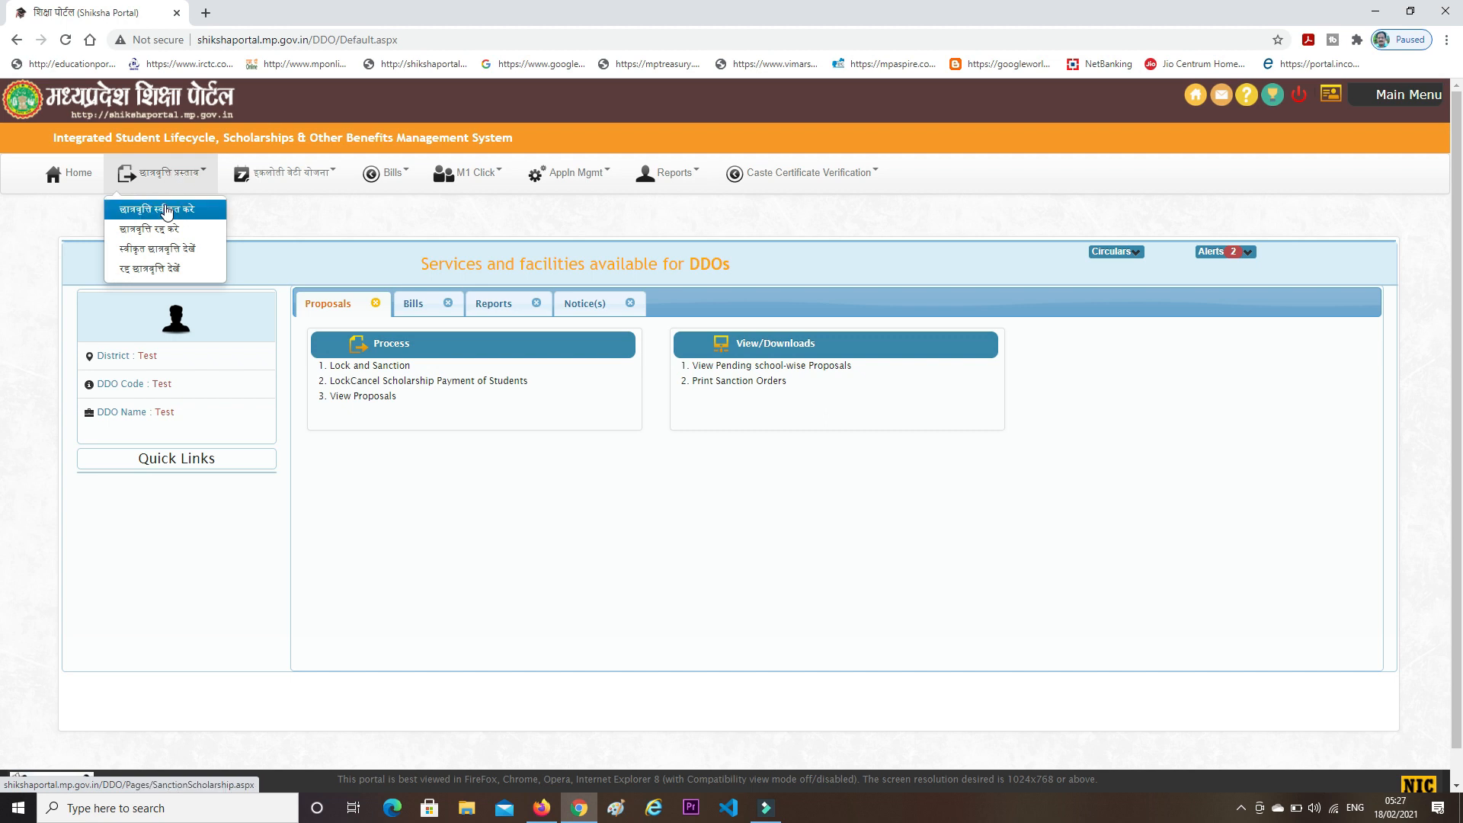
pyautogui.click(166, 211)
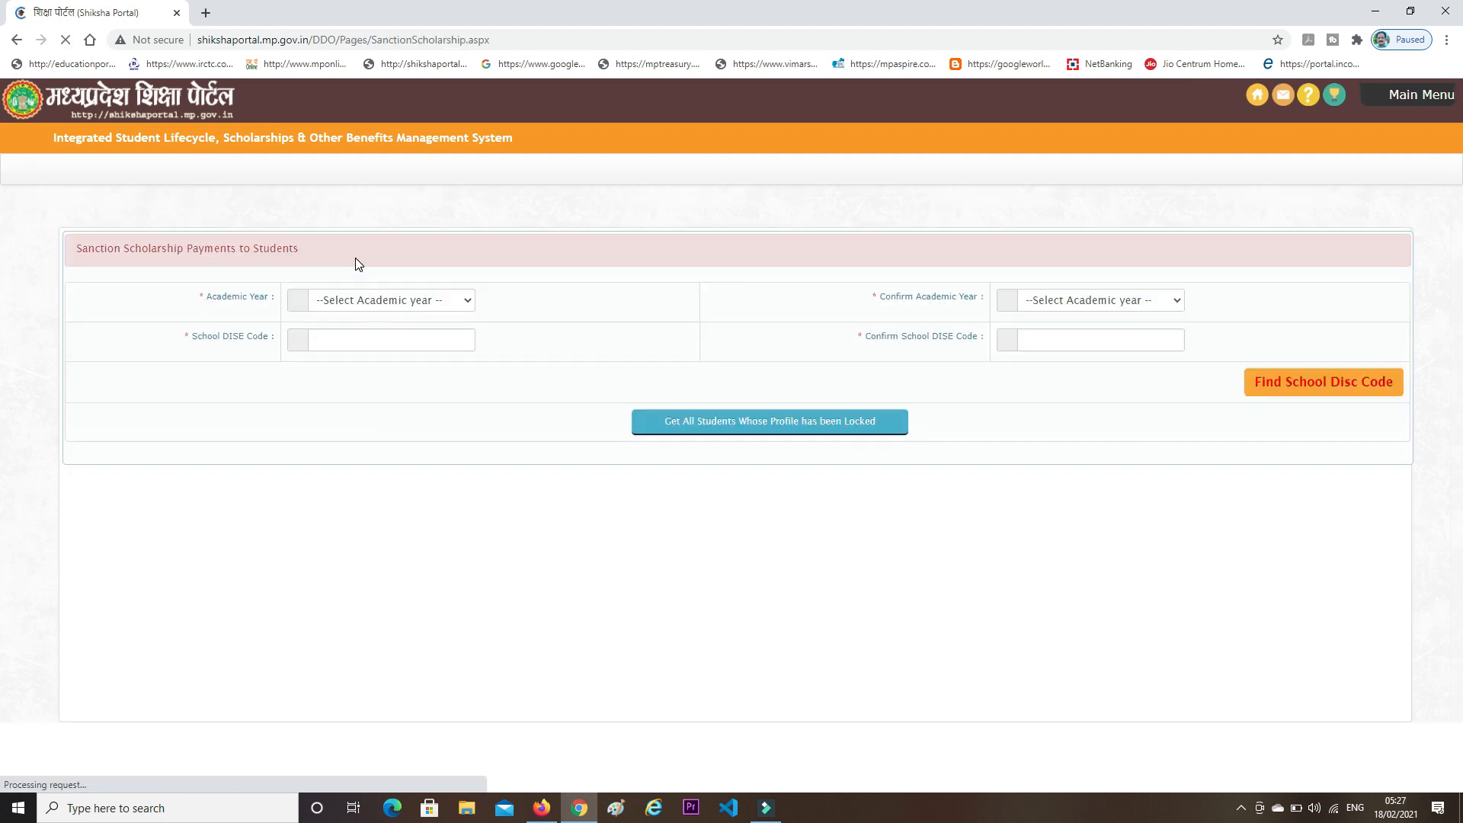
pyautogui.click(374, 307)
pyautogui.click(359, 341)
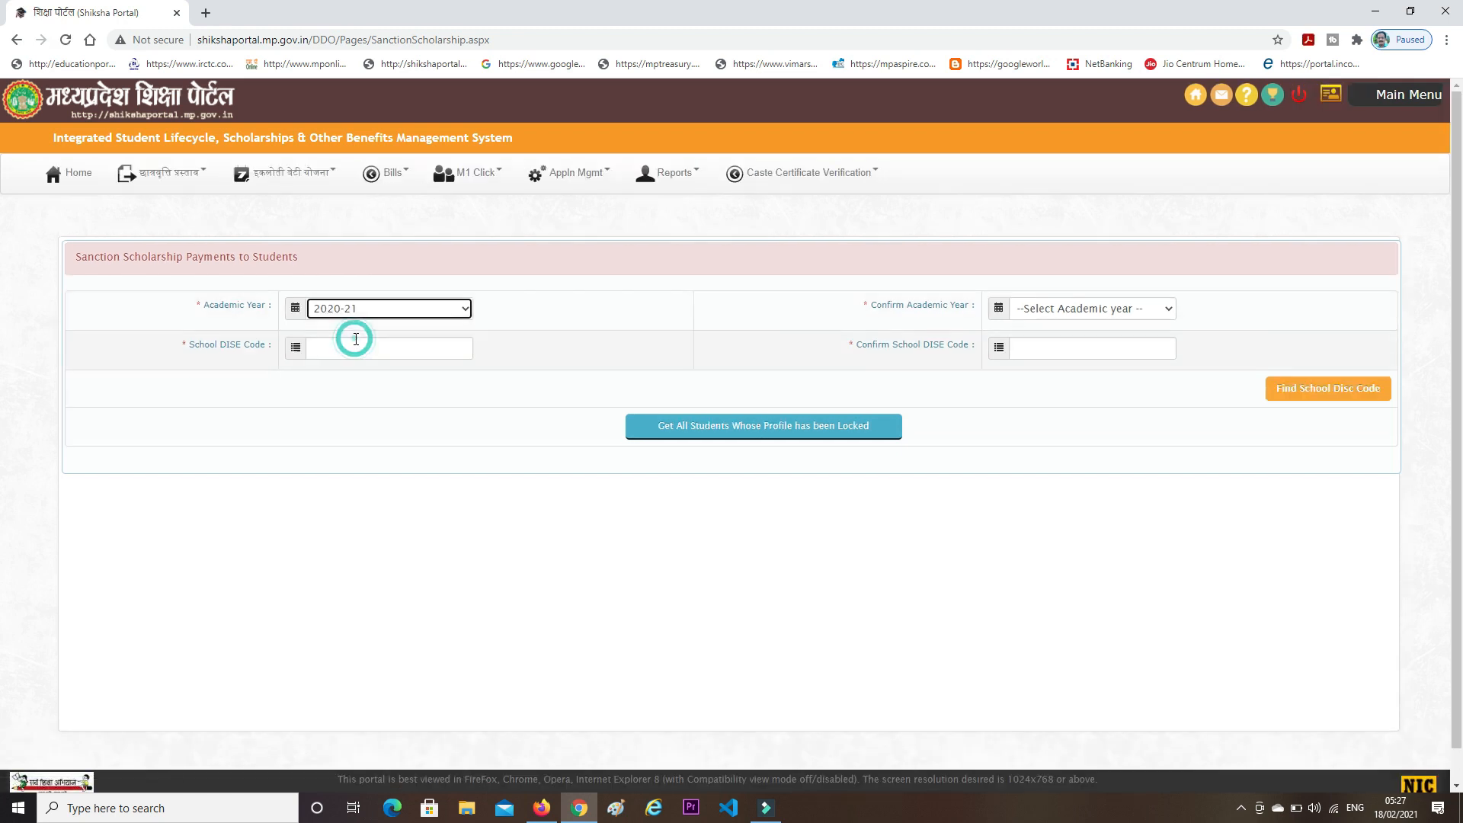
pyautogui.click(1050, 314)
pyautogui.click(1032, 340)
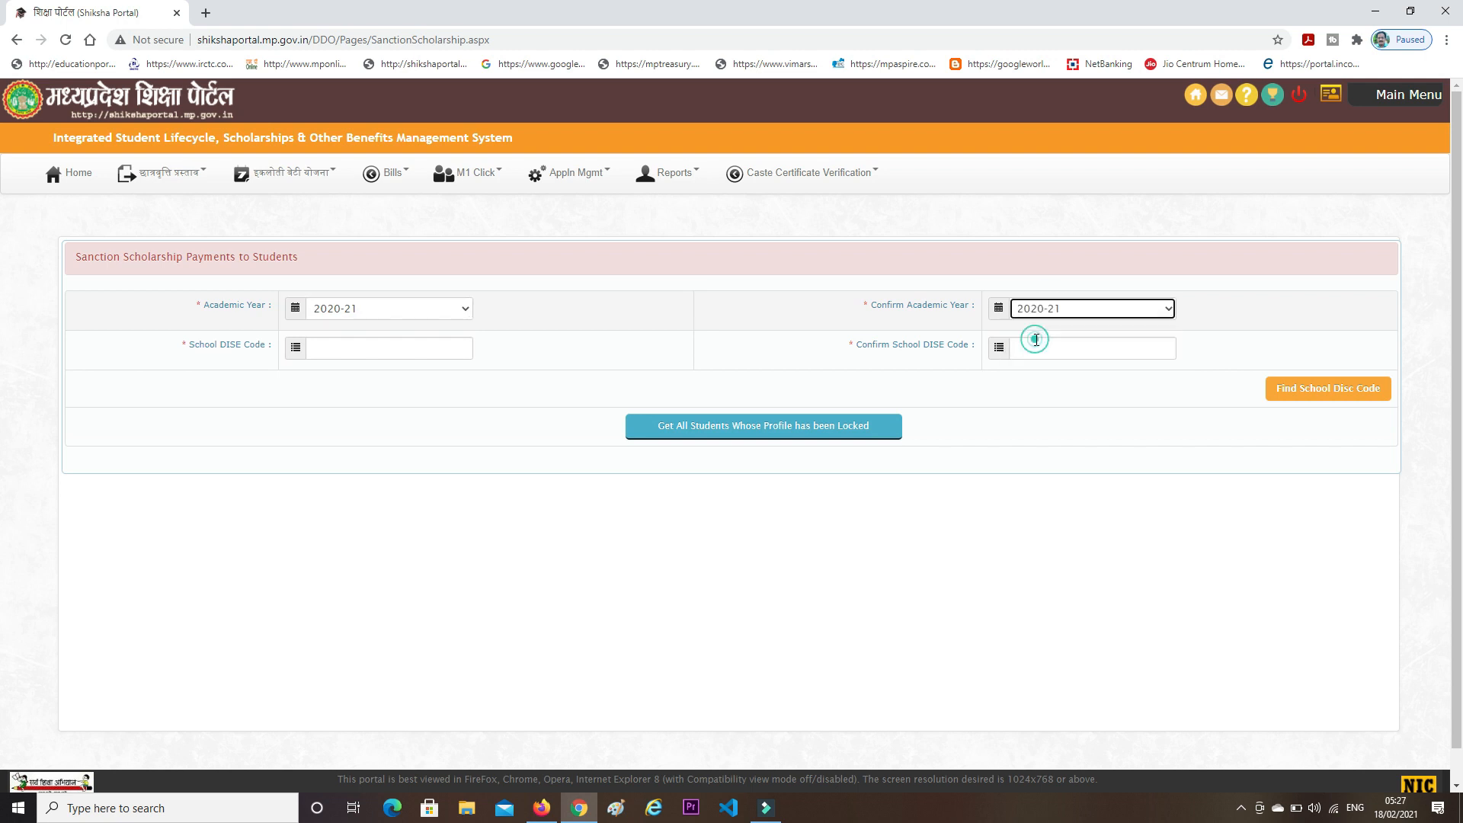
pyautogui.click(387, 351)
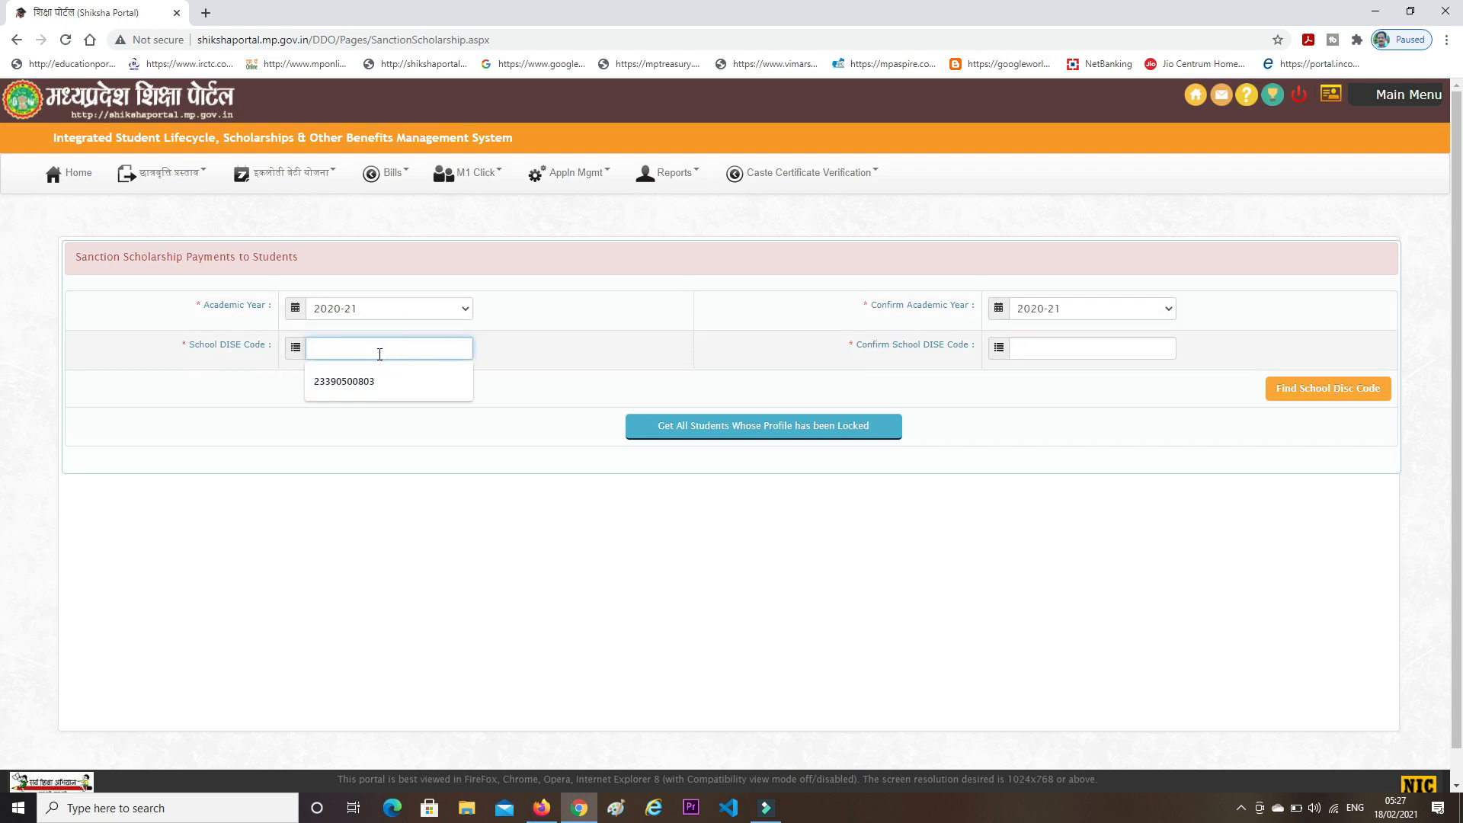
pyautogui.click(371, 382)
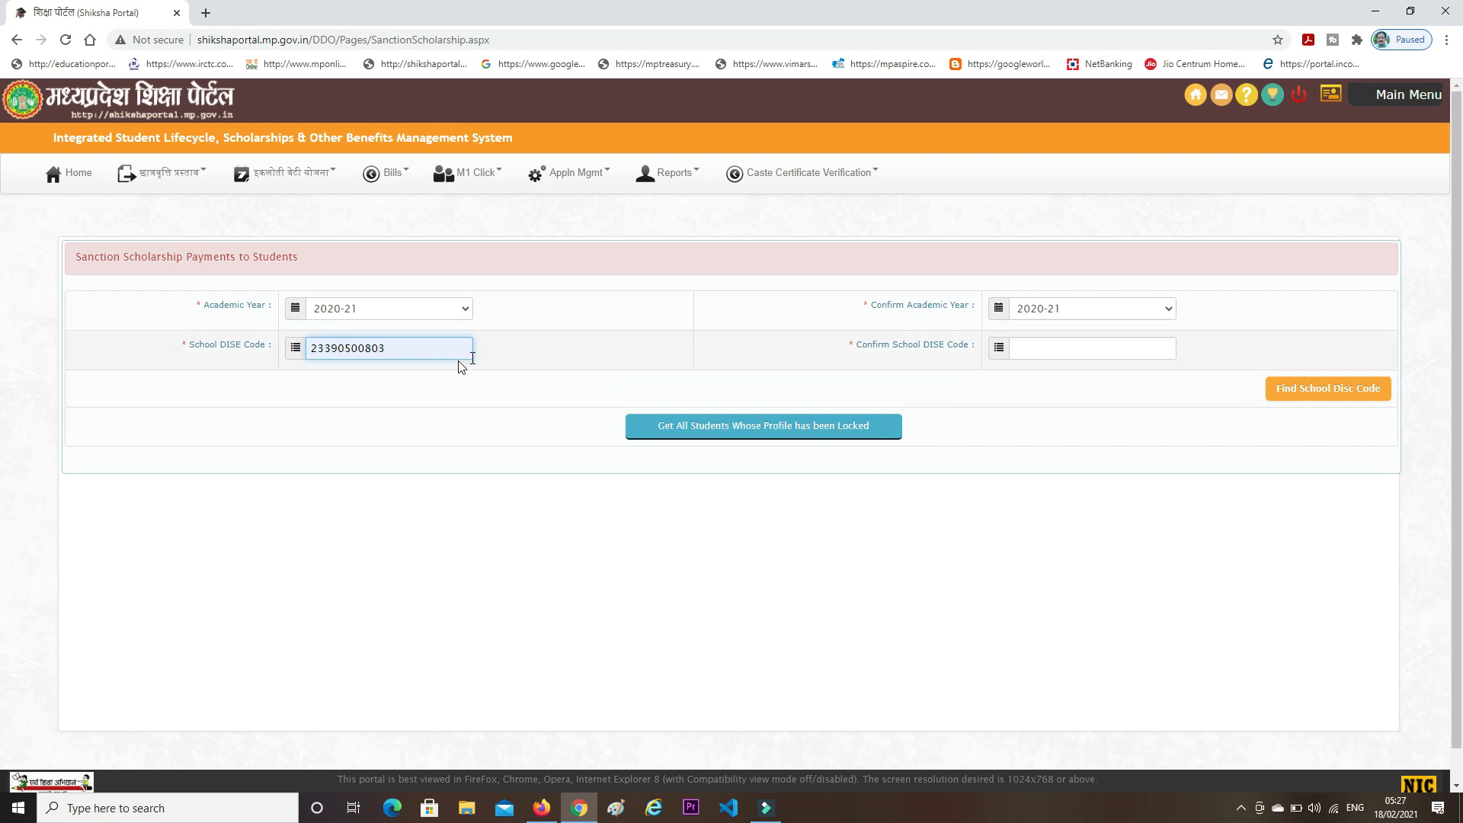
pyautogui.click(1047, 349)
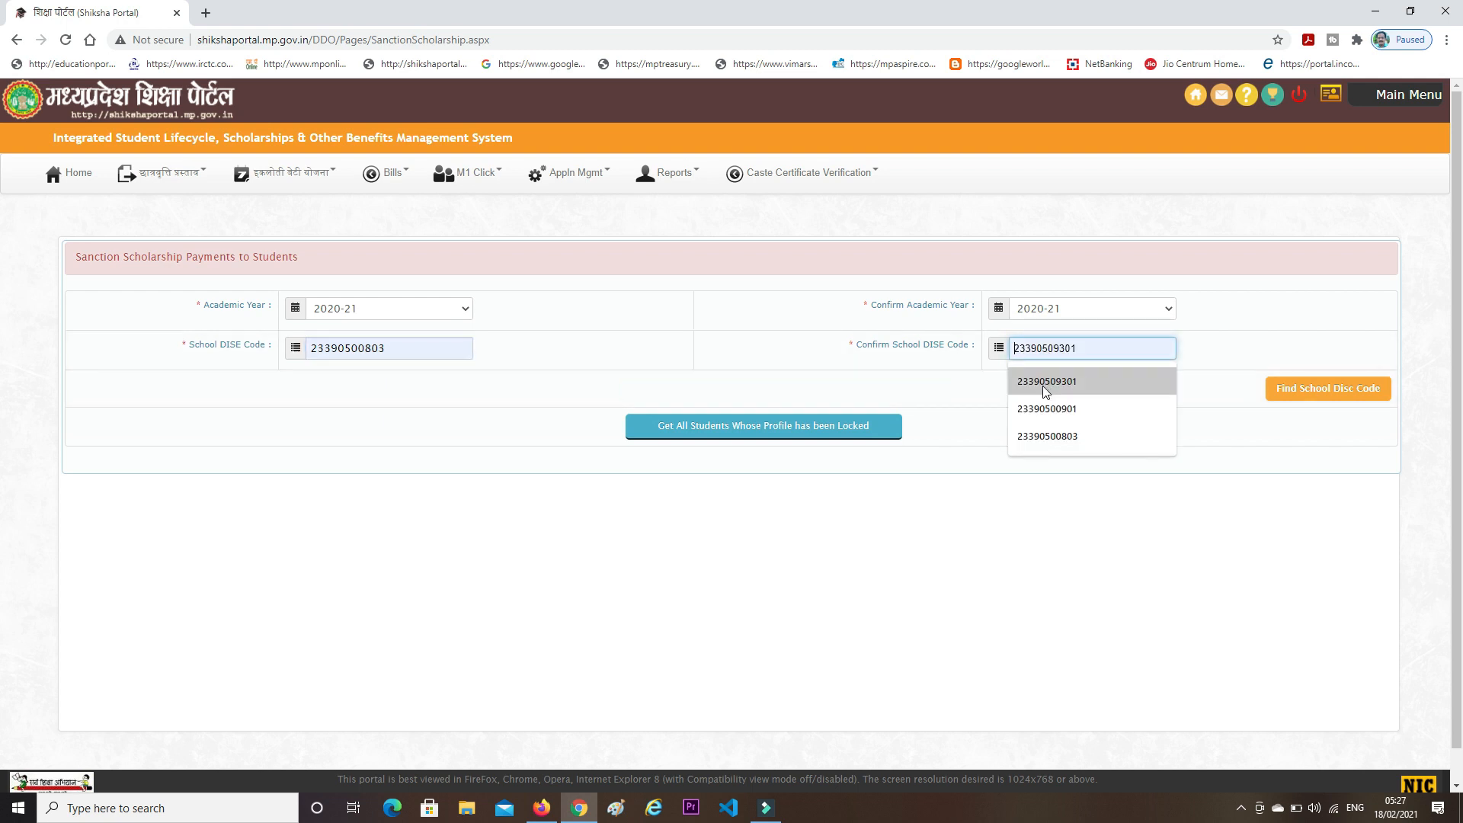
pyautogui.click(1044, 436)
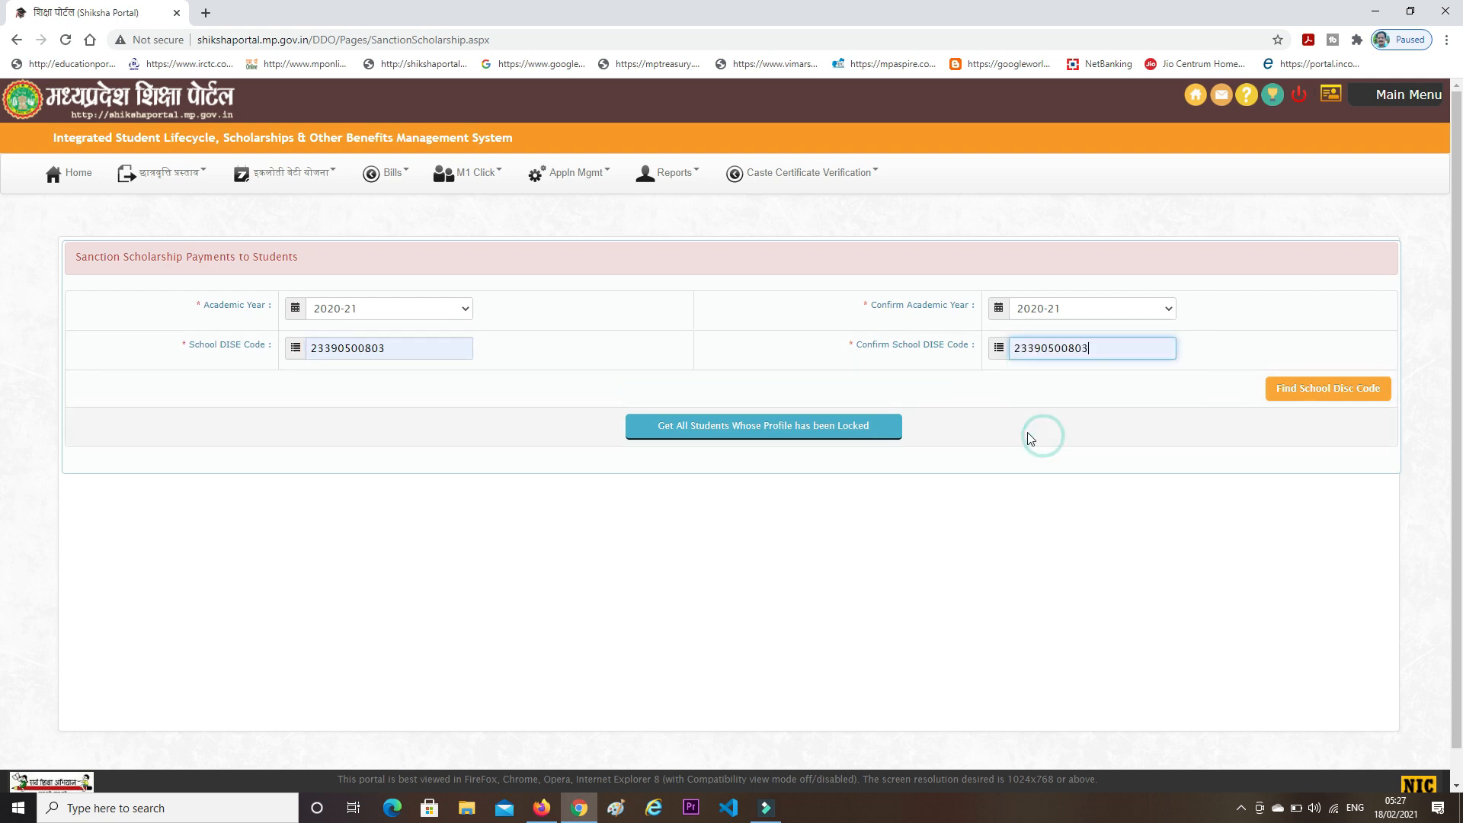
# - Load the locked-profile students, listing five Class 8 students at 300 each
pyautogui.click(740, 432)
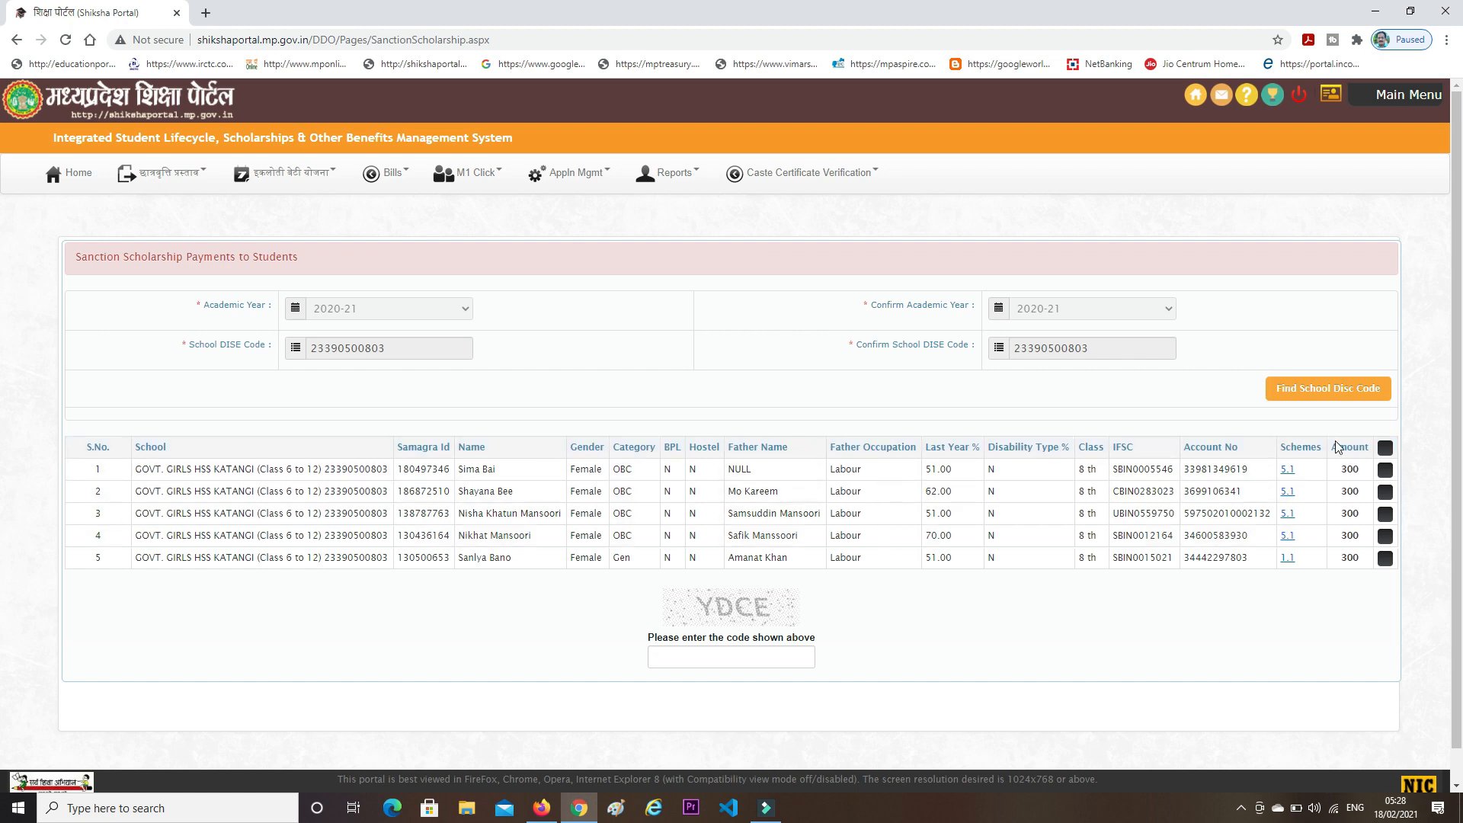
# - Tick students 1, 2, 4 and 5 individually after toggling select-all off, leaving student 3 unticked
pyautogui.click(1387, 452)
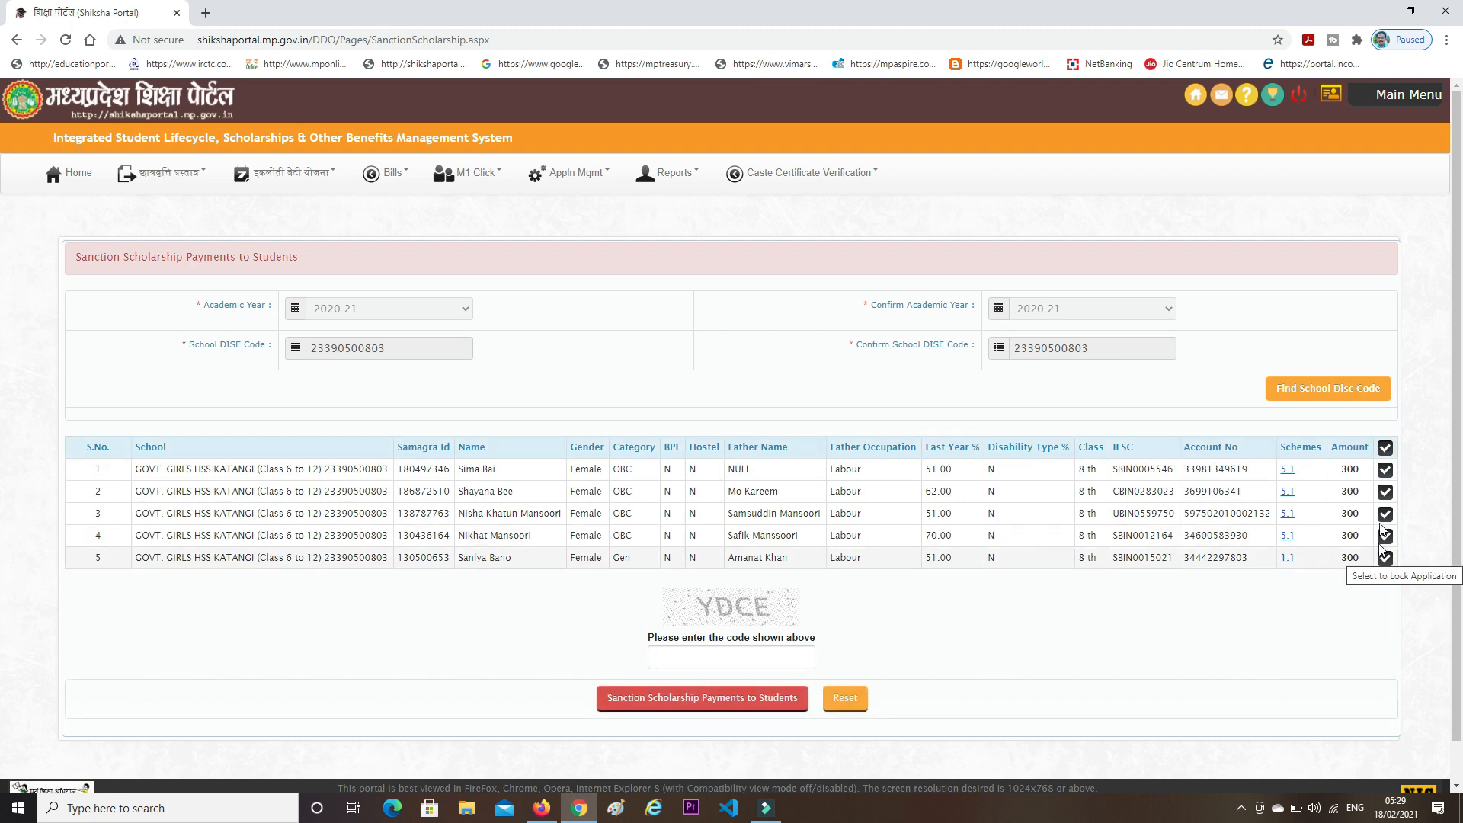
pyautogui.click(1384, 448)
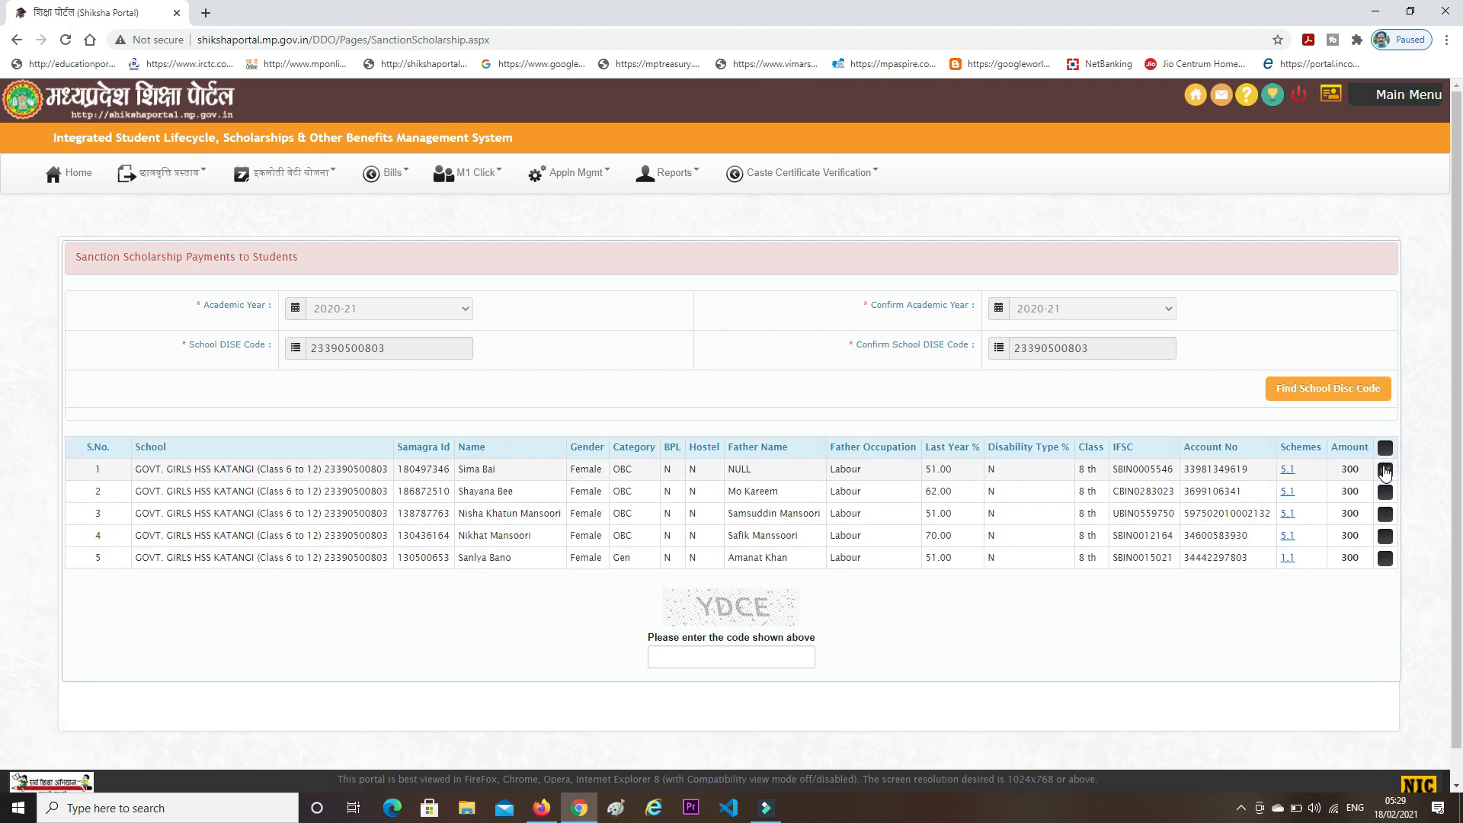
pyautogui.click(1385, 471)
pyautogui.click(1386, 492)
pyautogui.click(1385, 536)
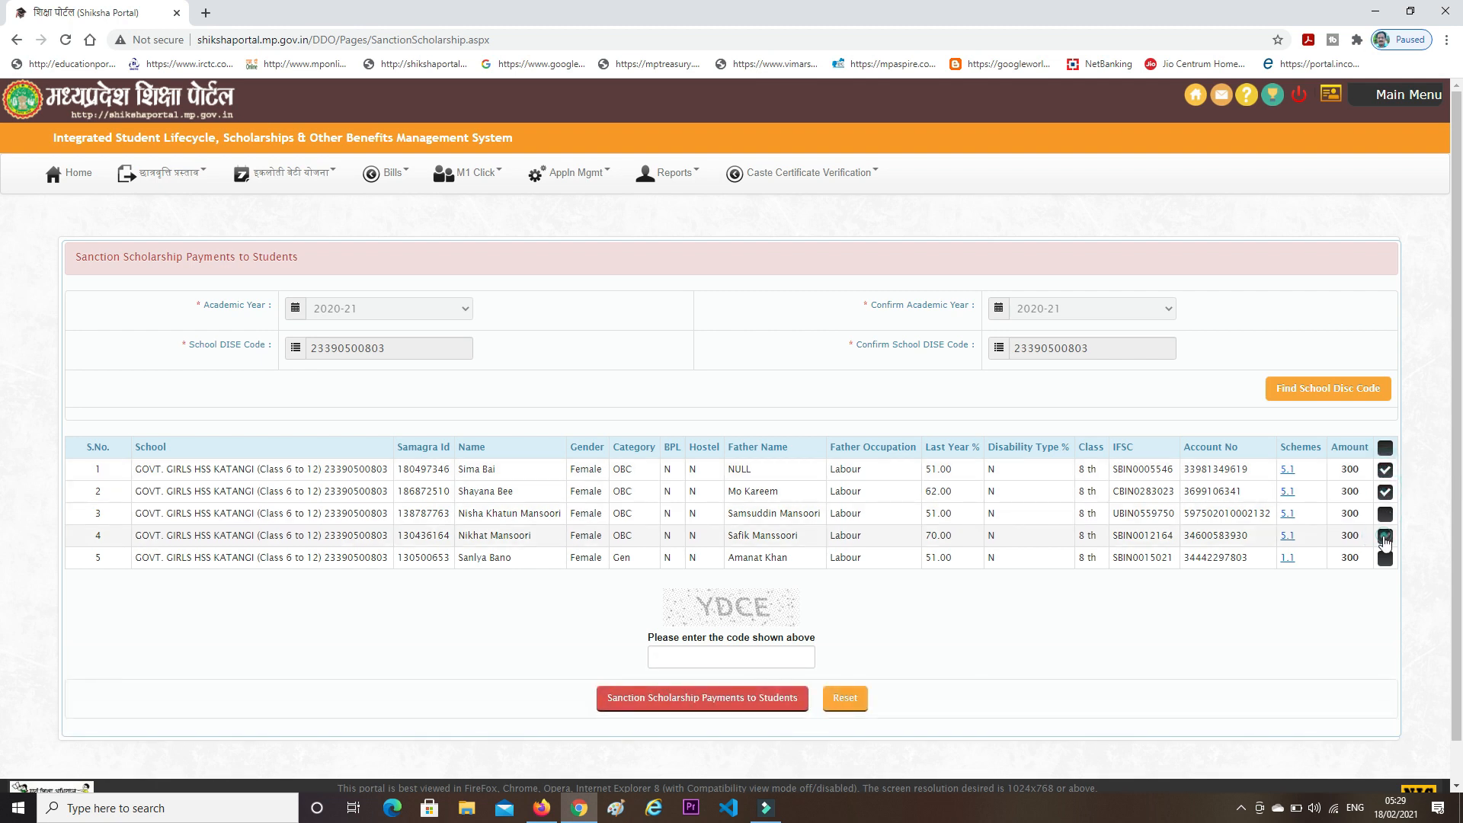
pyautogui.click(1385, 558)
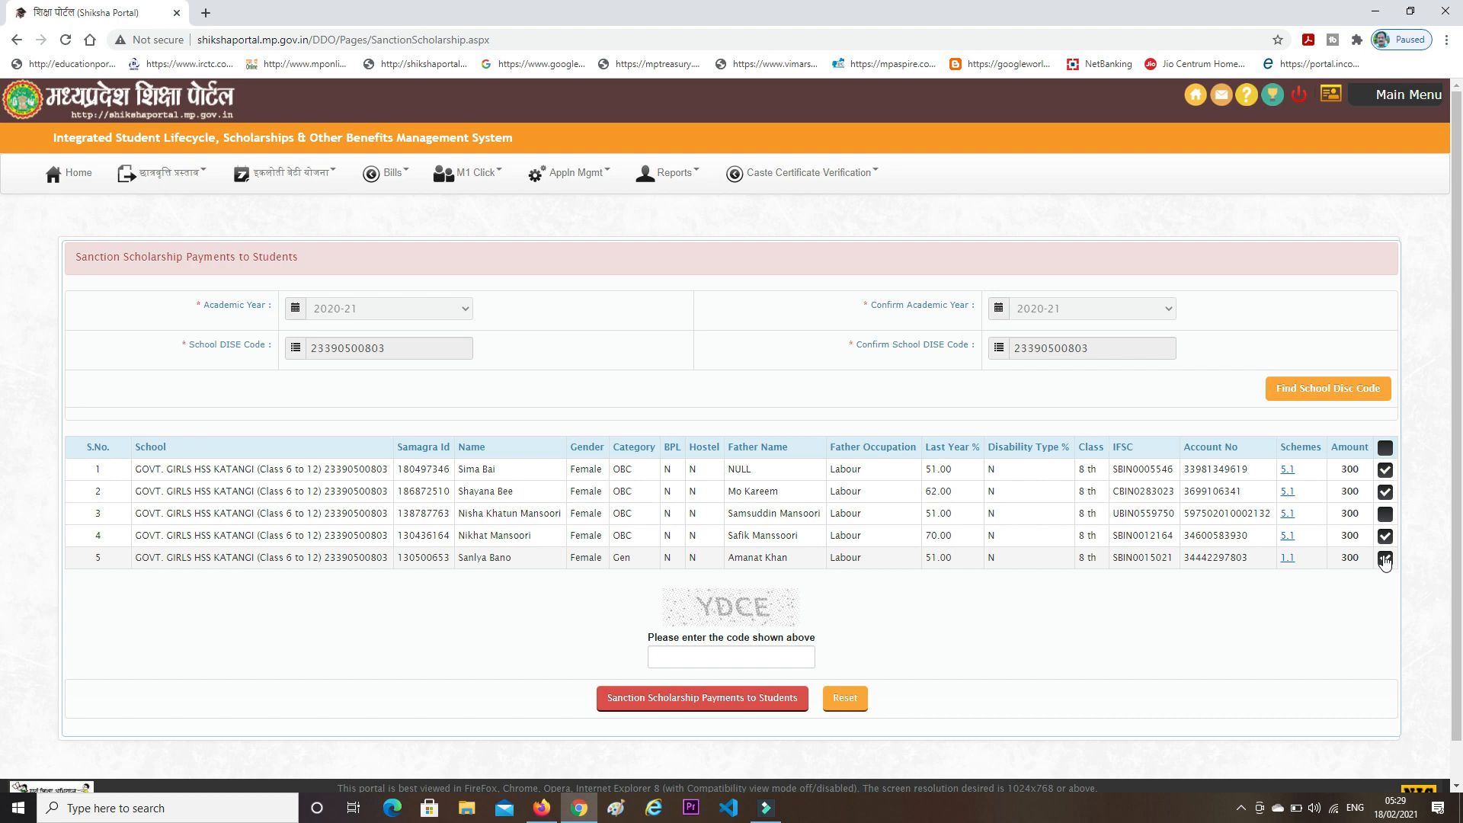
# - Enter the captcha and sanction scholarship payments for the four ticked Class 8 students
pyautogui.click(676, 659)
pyautogui.write('ydce')
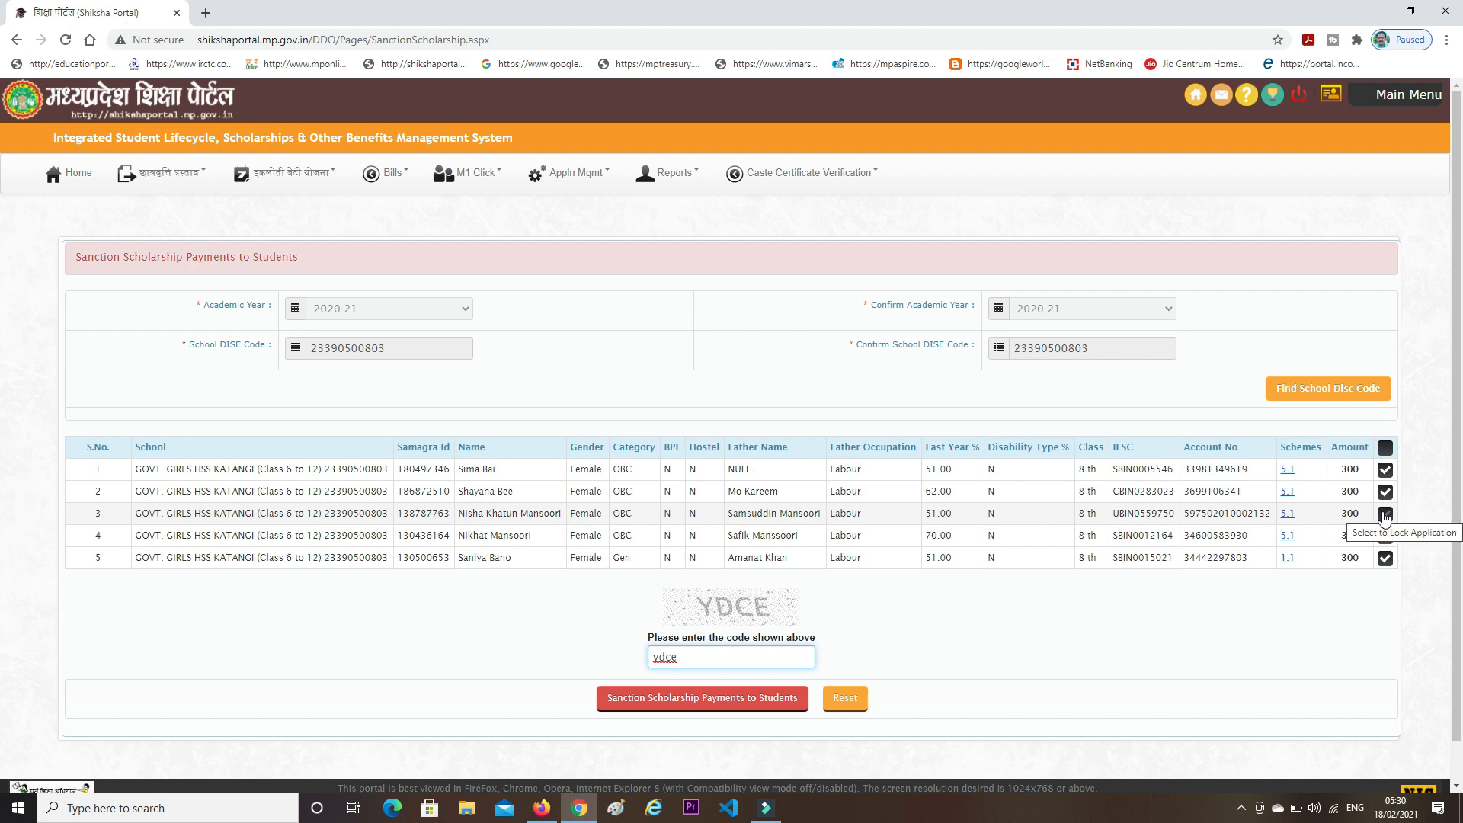
pyautogui.click(709, 698)
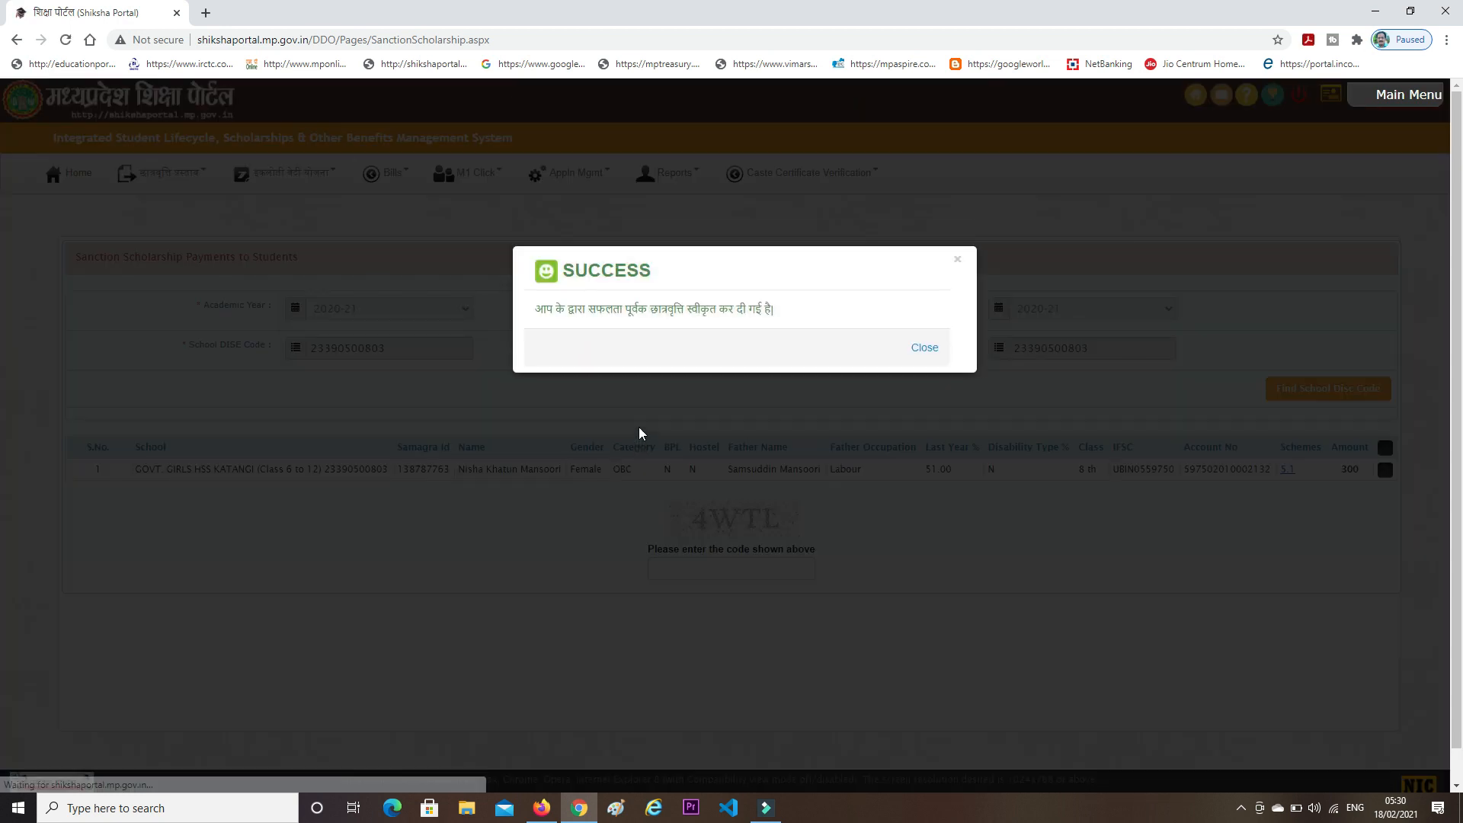
# - Close the SUCCESS dialog, leaving the third Class 8 student listed with amount 300
pyautogui.click(923, 348)
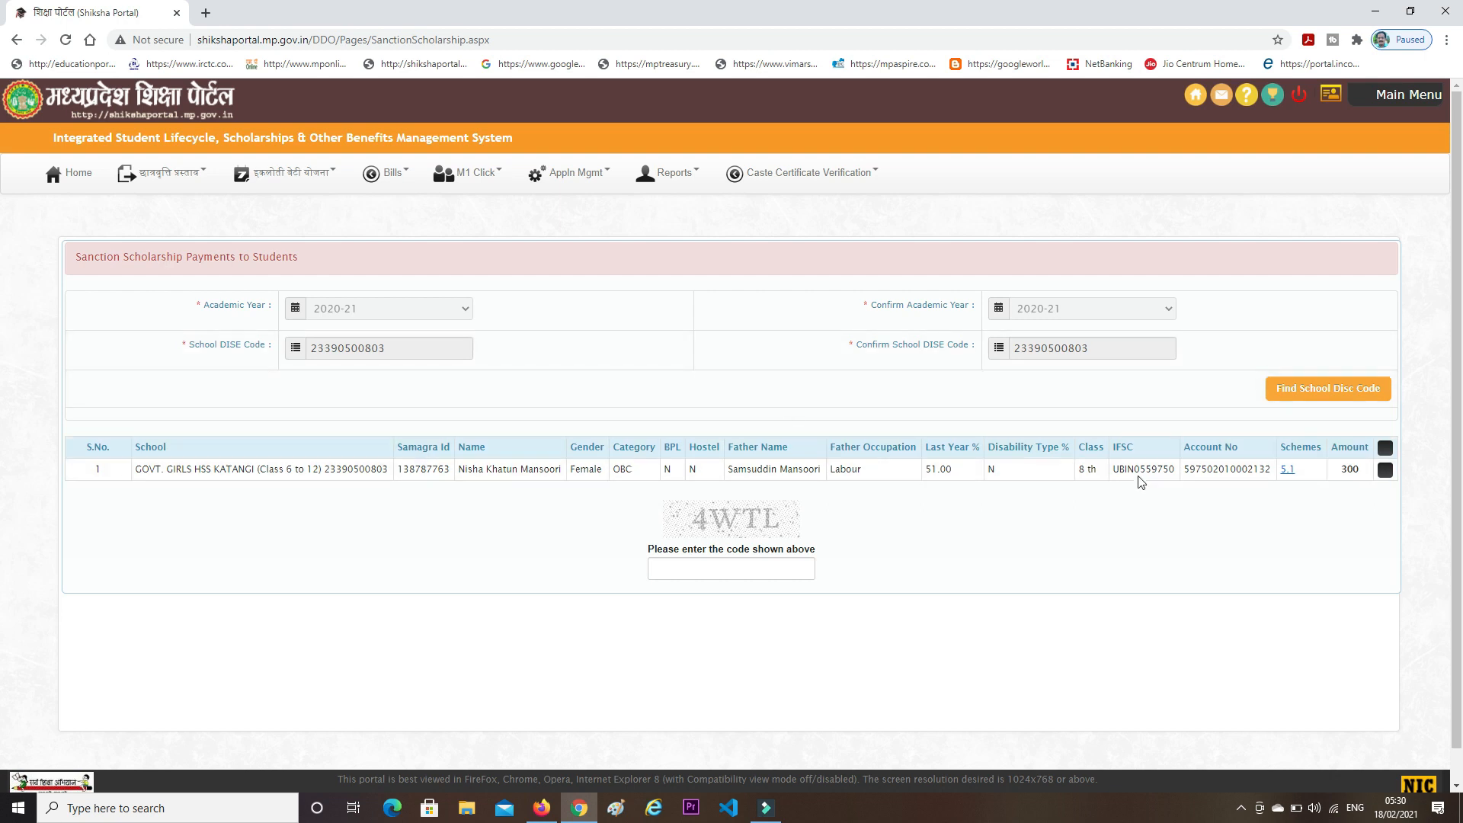
pyautogui.click(1386, 474)
pyautogui.click(174, 175)
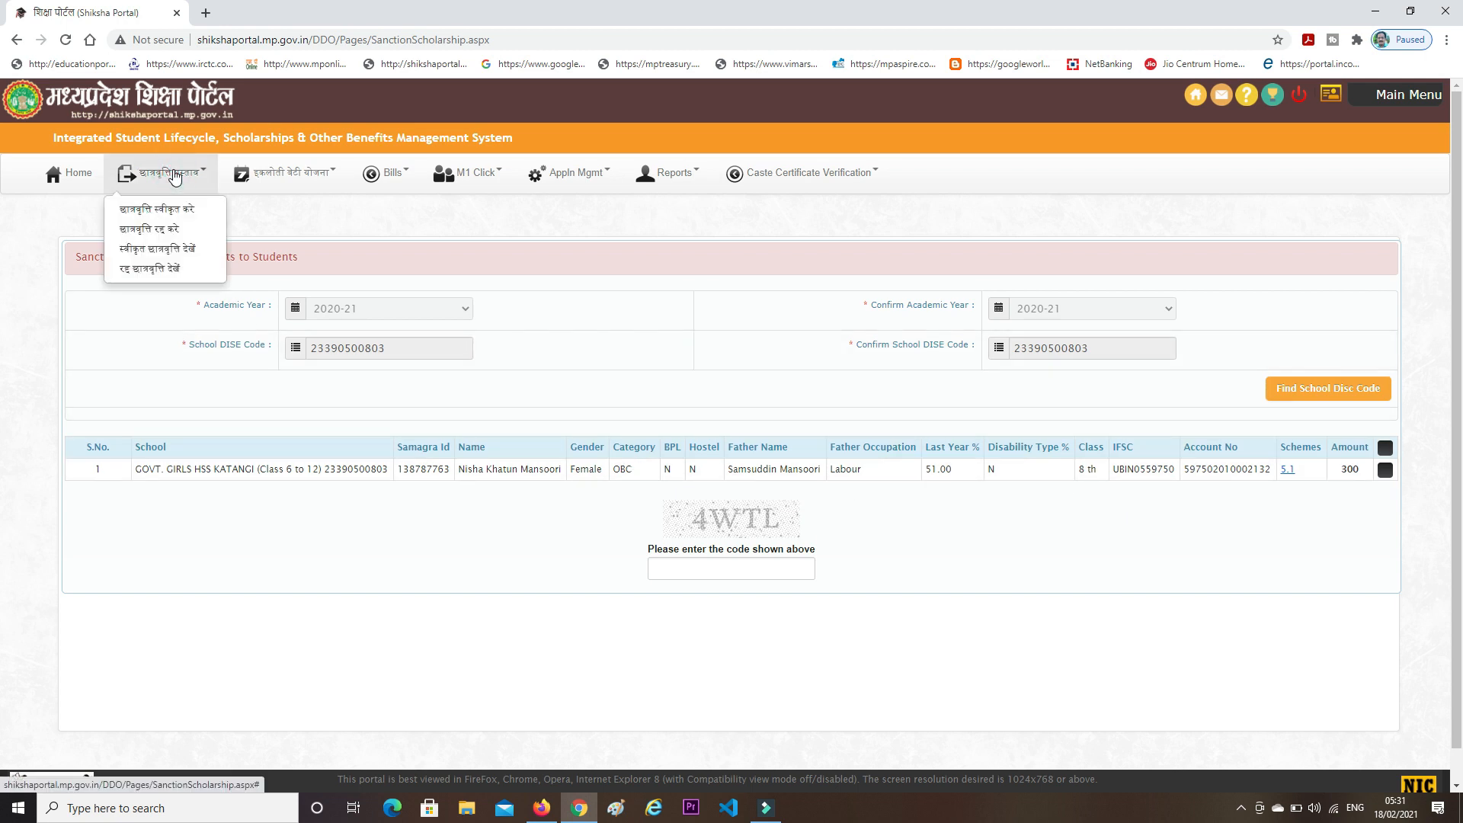
pyautogui.click(163, 230)
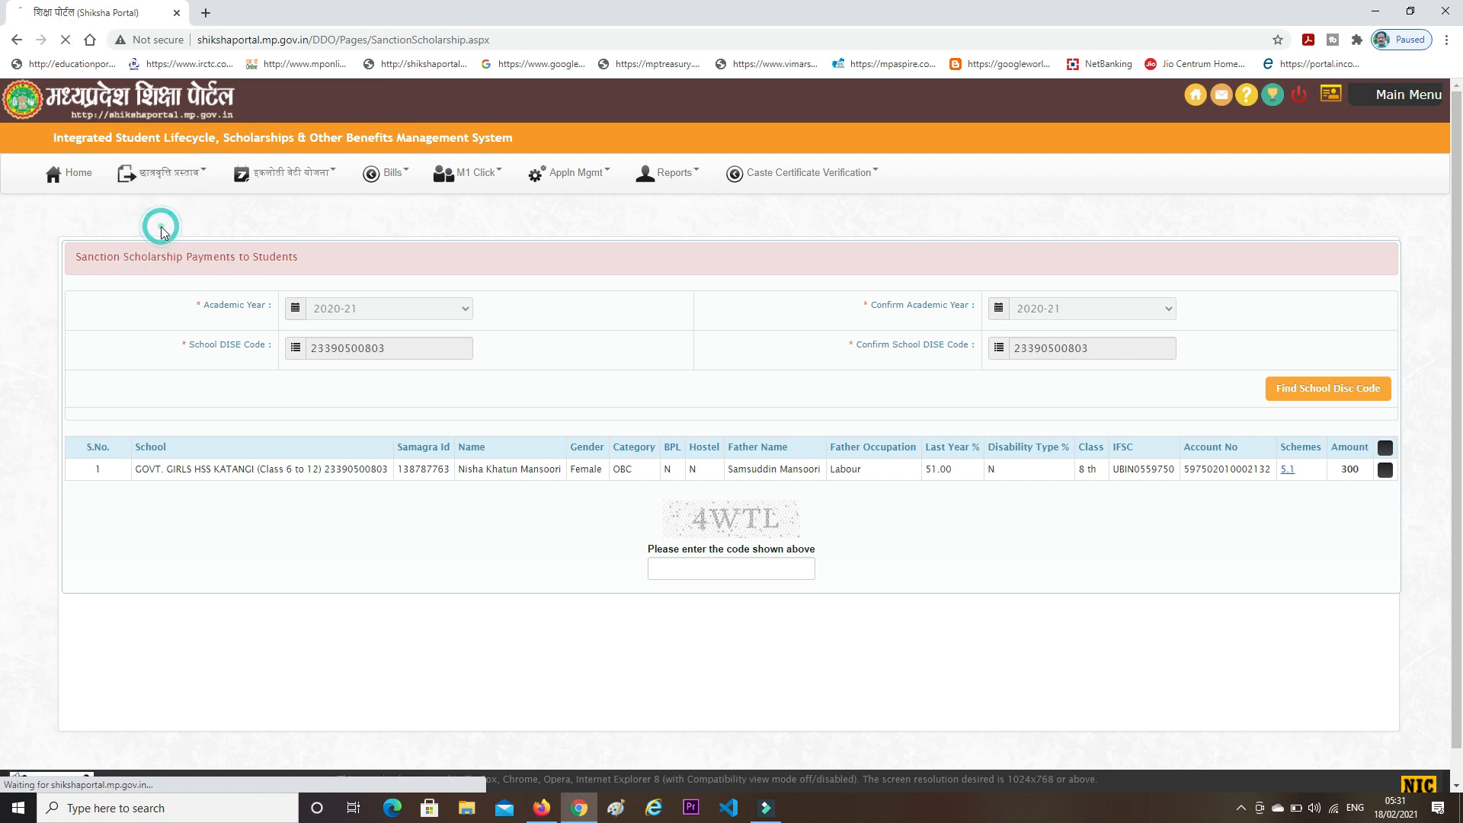
pyautogui.click(401, 308)
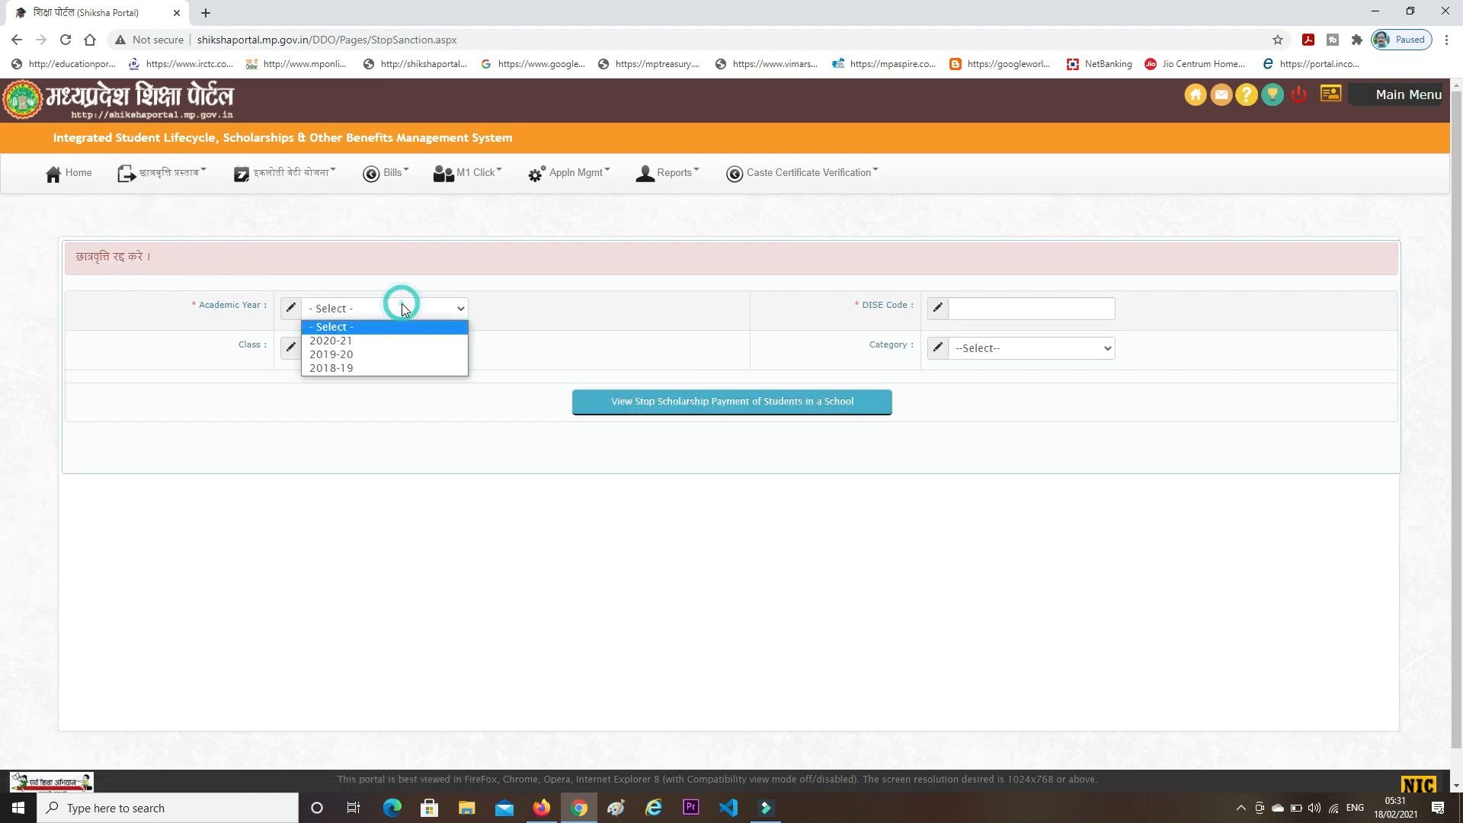
pyautogui.click(369, 340)
pyautogui.click(980, 307)
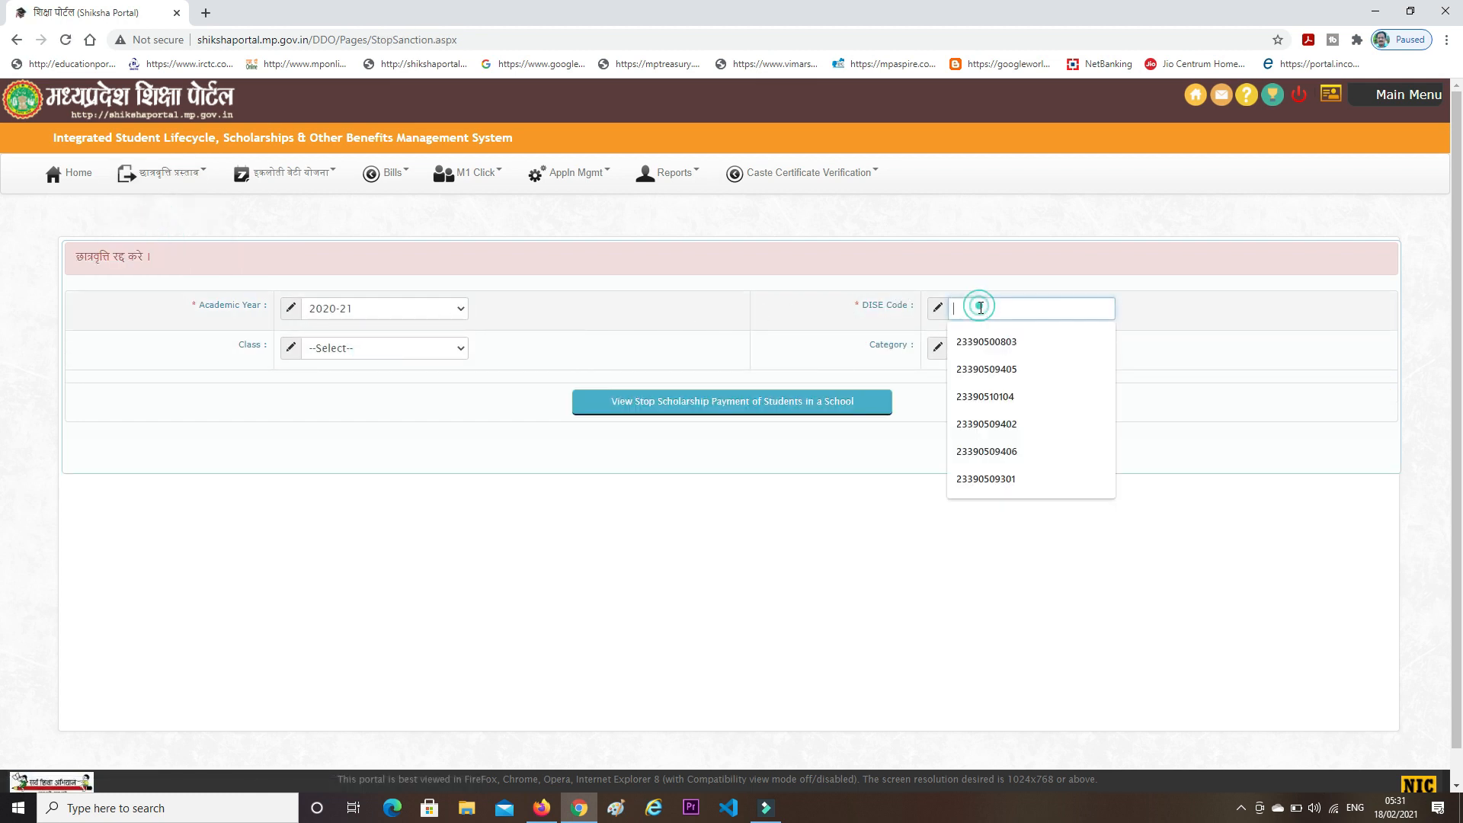
pyautogui.click(984, 343)
# - Filter to Class 8 th and view the students whose scholarship can be stopped
pyautogui.click(372, 349)
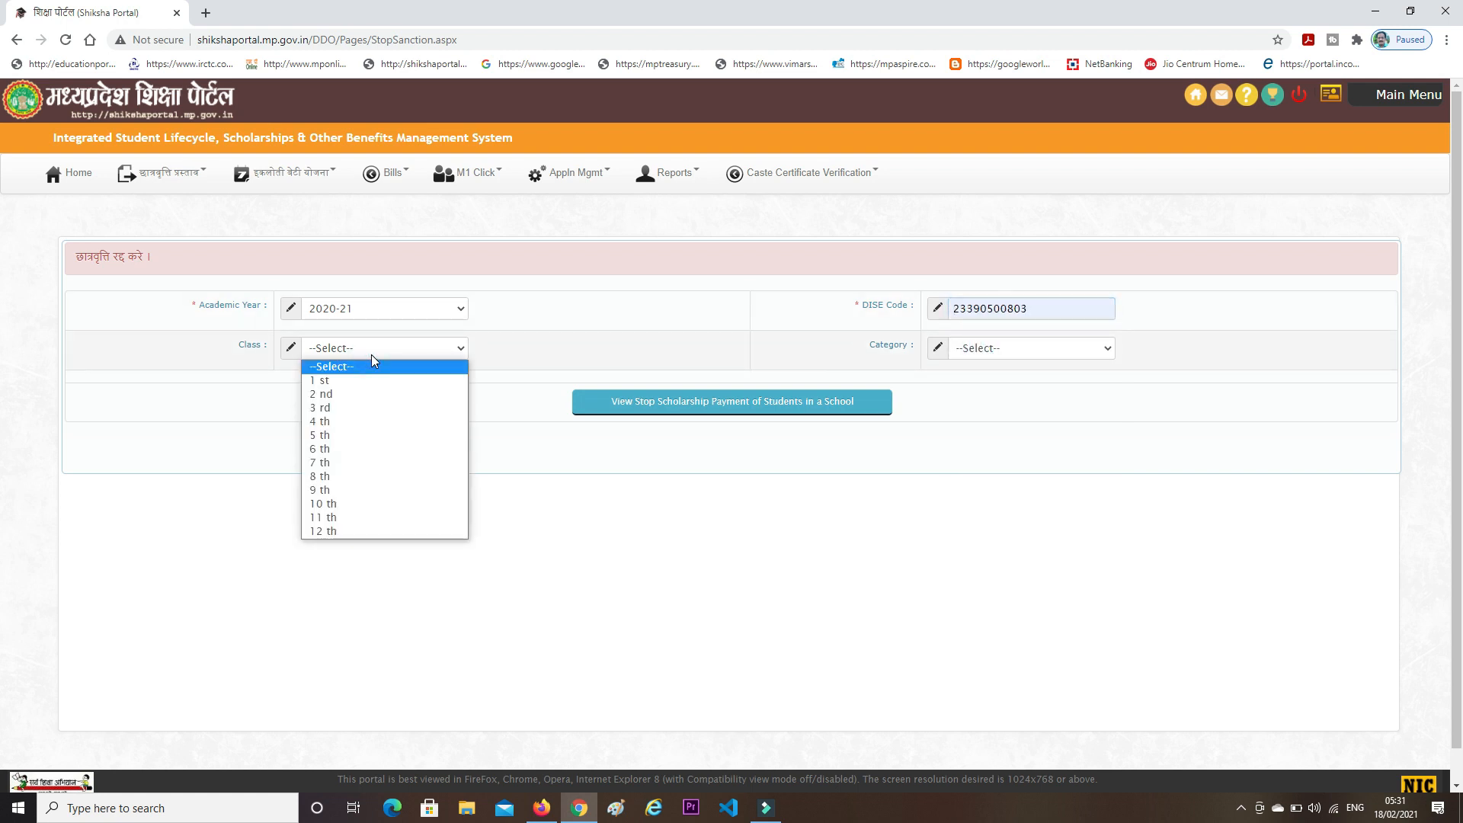
pyautogui.click(325, 478)
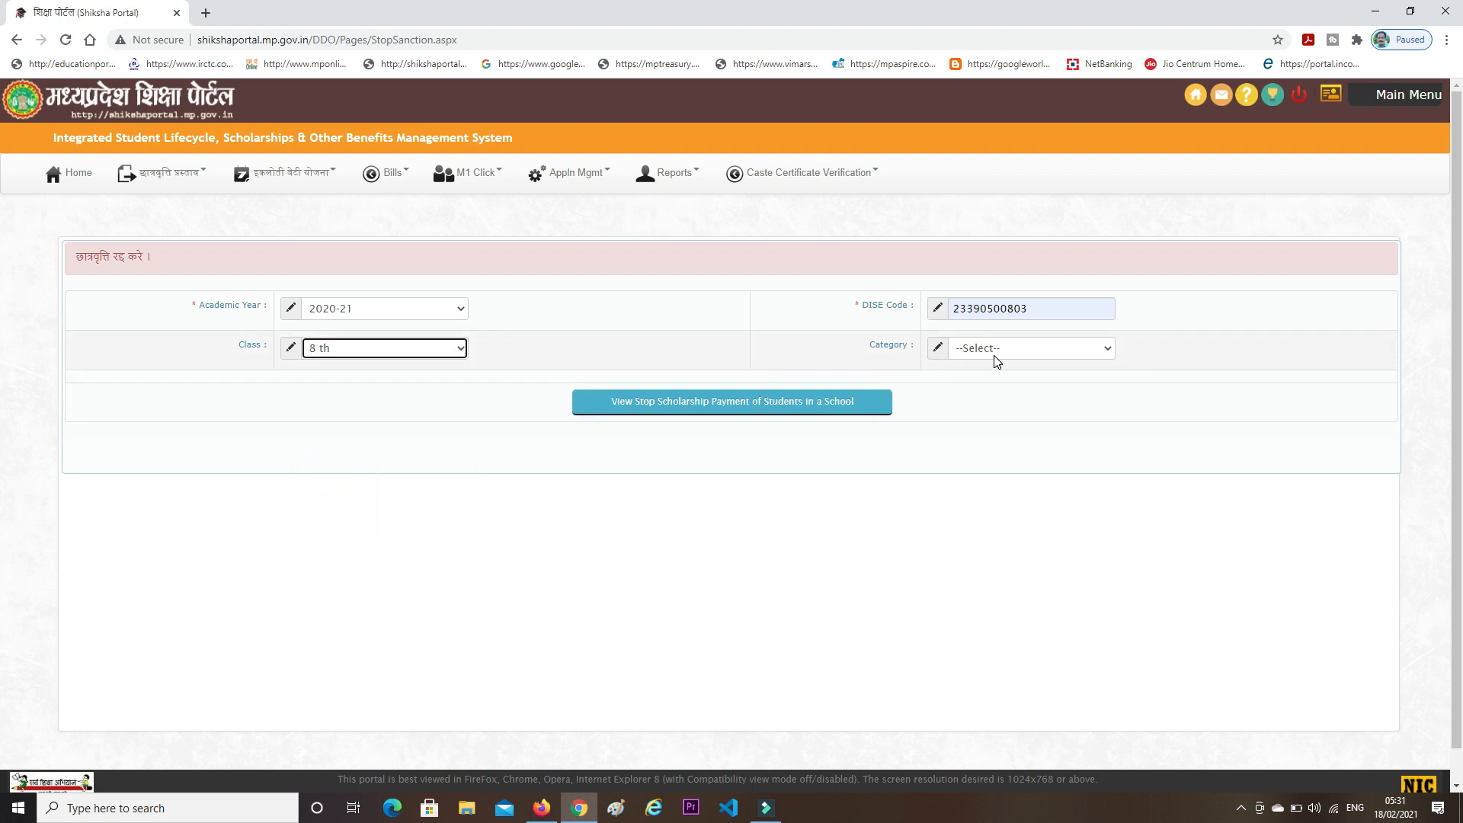
pyautogui.click(733, 412)
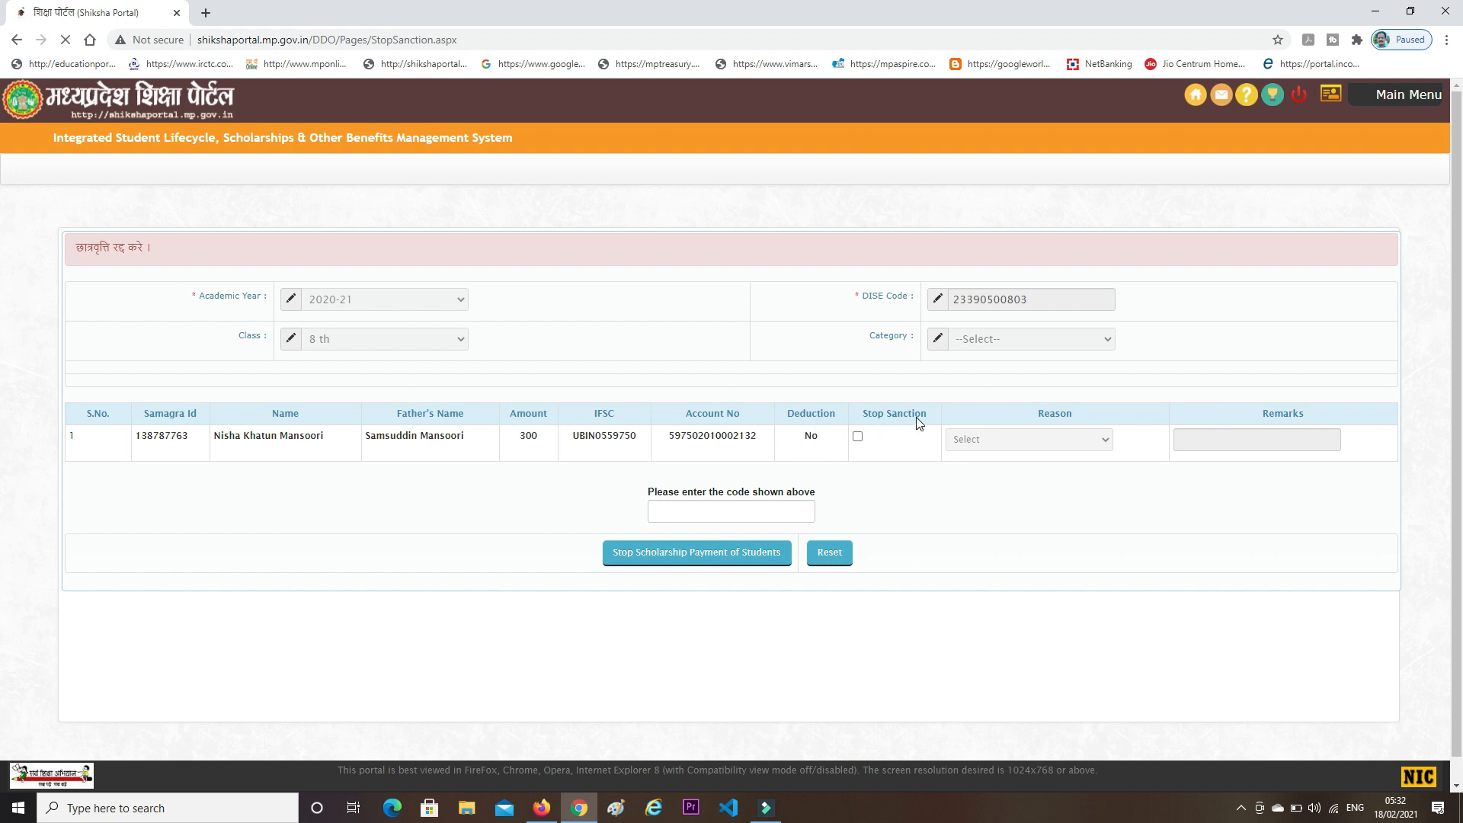
# - Tick Stop Sanction for the listed student, with bank account correction as the reason
pyautogui.click(858, 447)
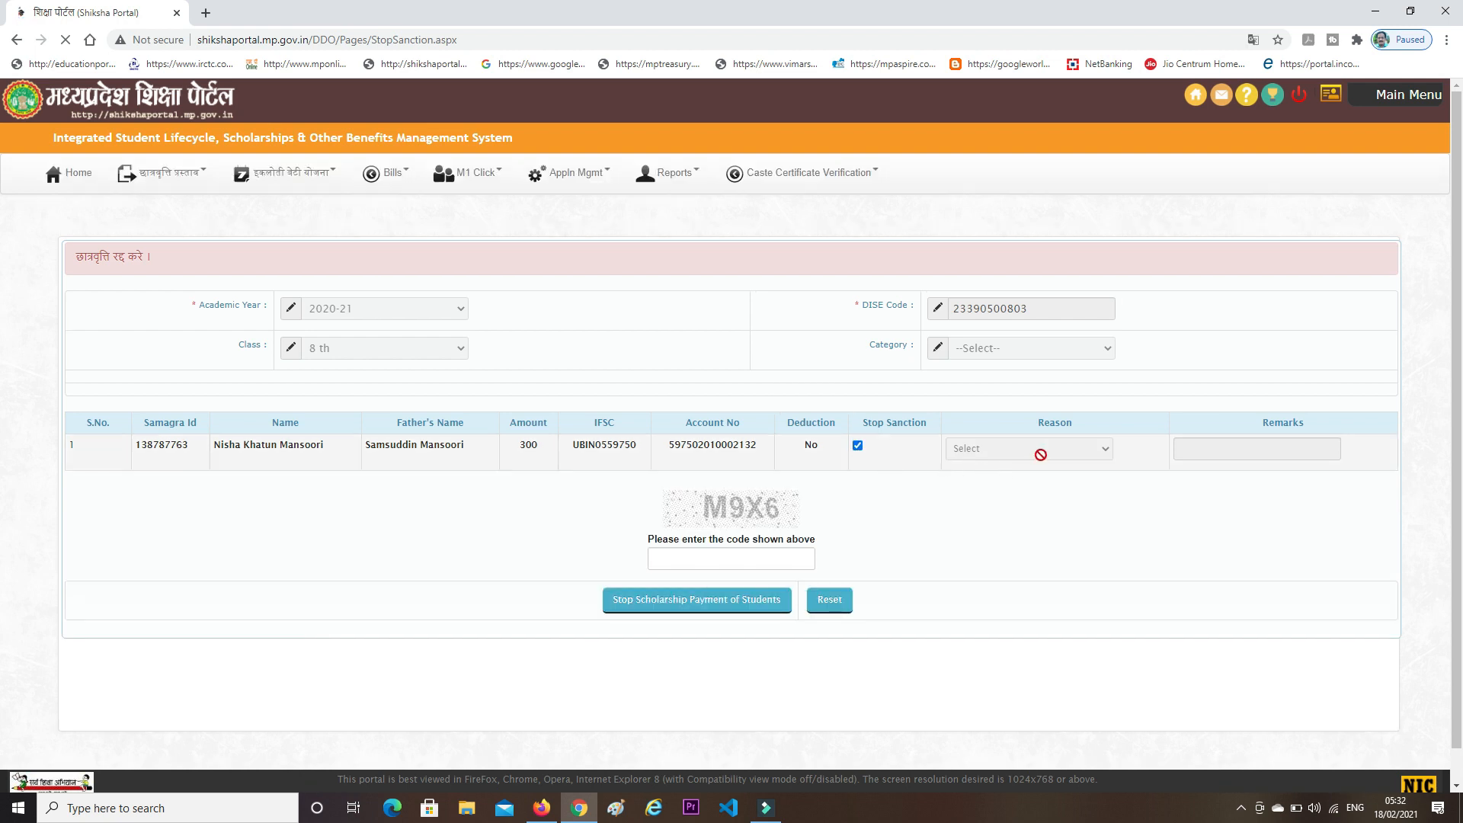
pyautogui.click(1095, 459)
pyautogui.click(1007, 460)
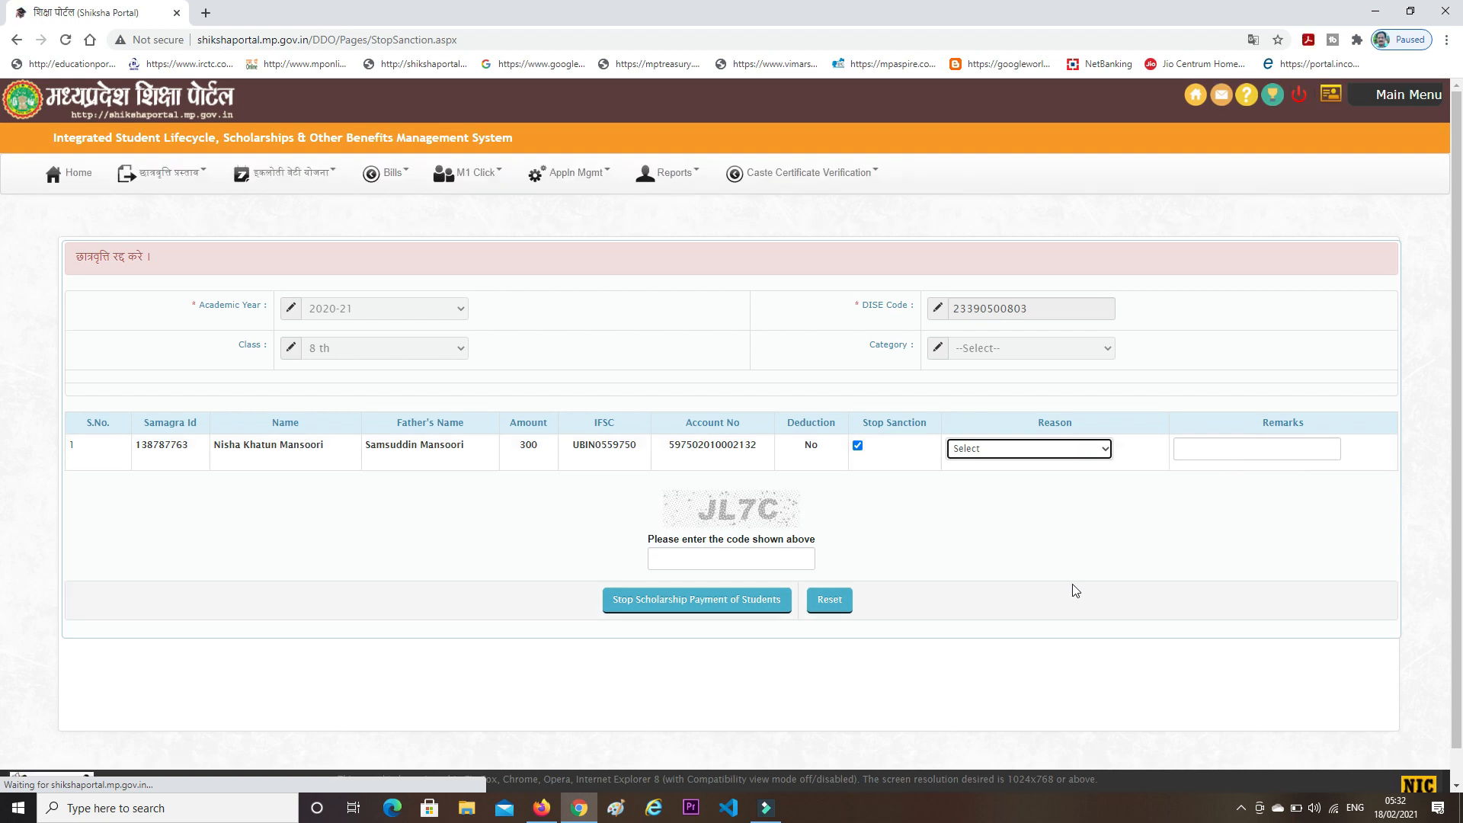
pyautogui.click(1000, 449)
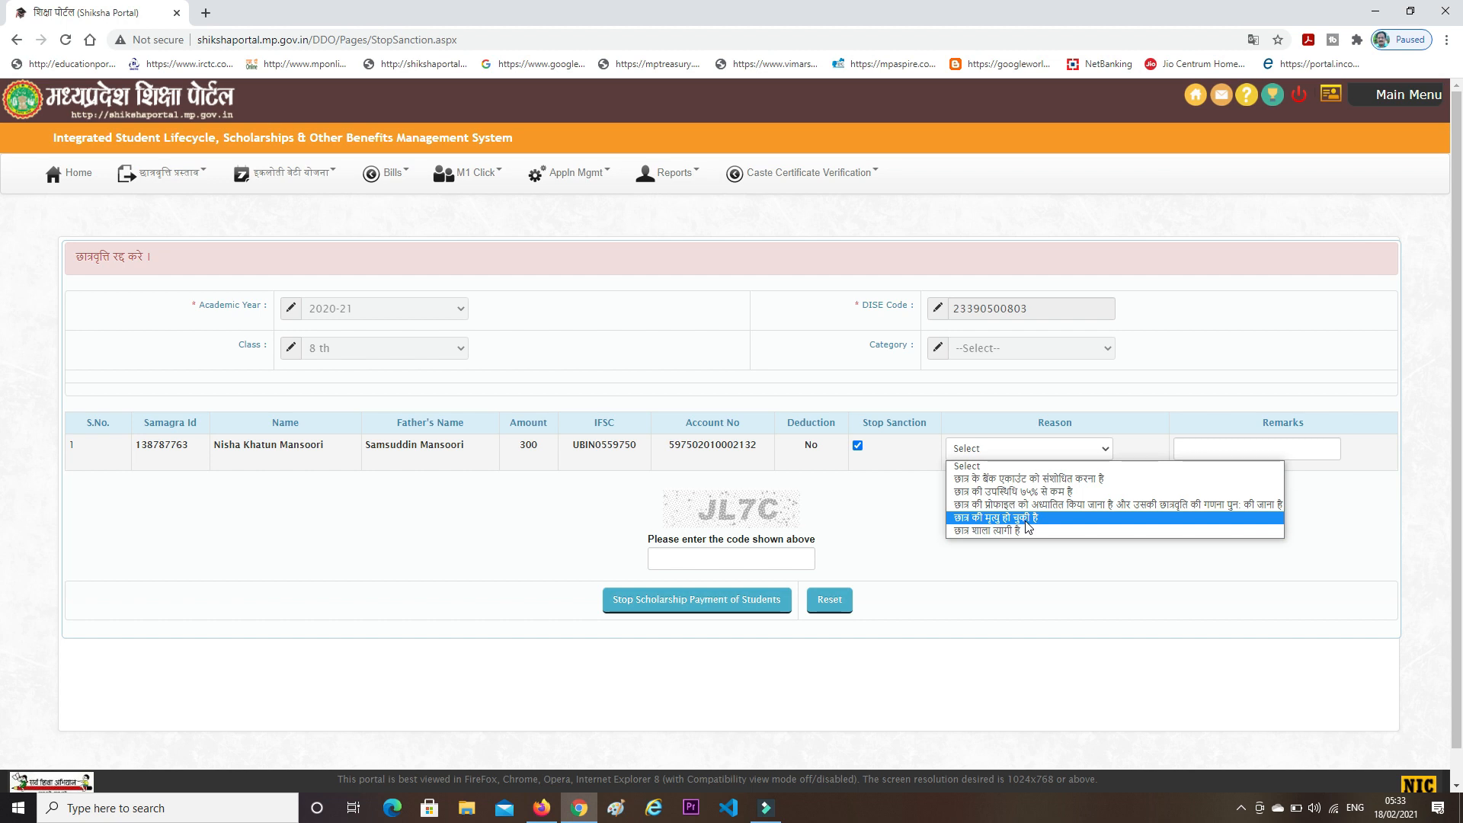
pyautogui.click(1018, 478)
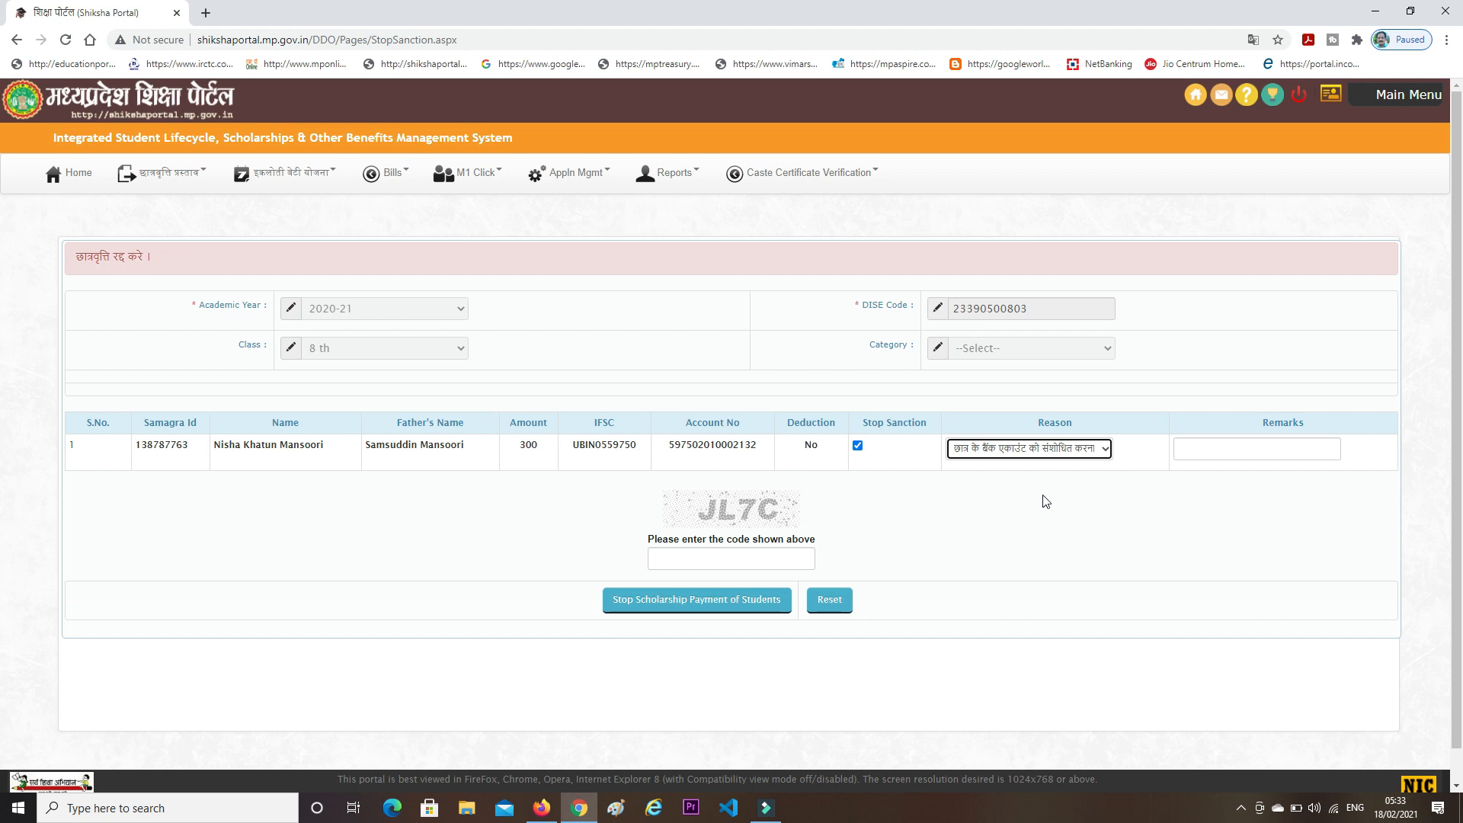
# - Enter 'ok' as the remark and fill in the captcha code
pyautogui.click(1202, 451)
pyautogui.write('ok')
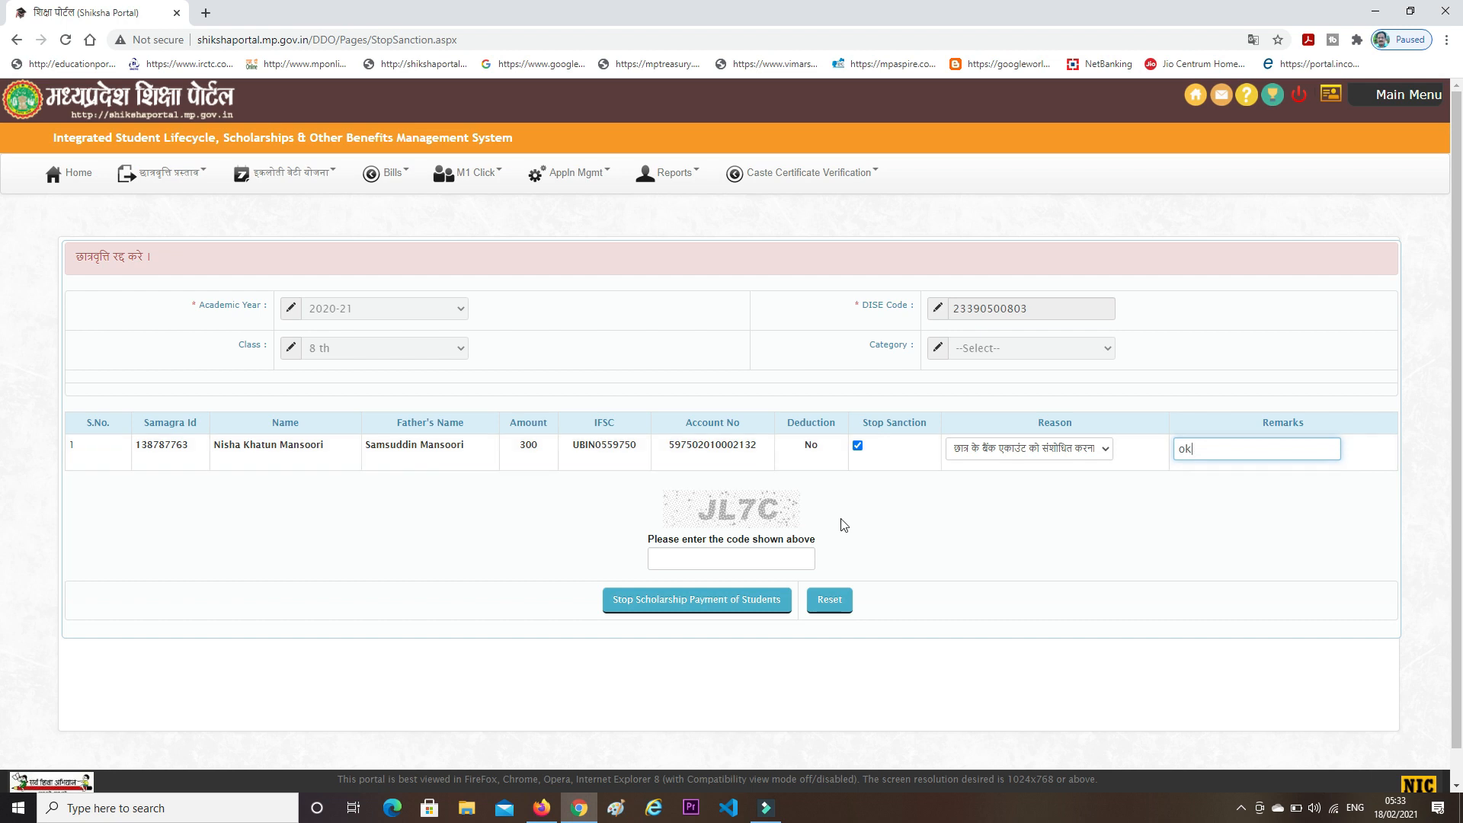
pyautogui.click(730, 559)
pyautogui.write('jl7c')
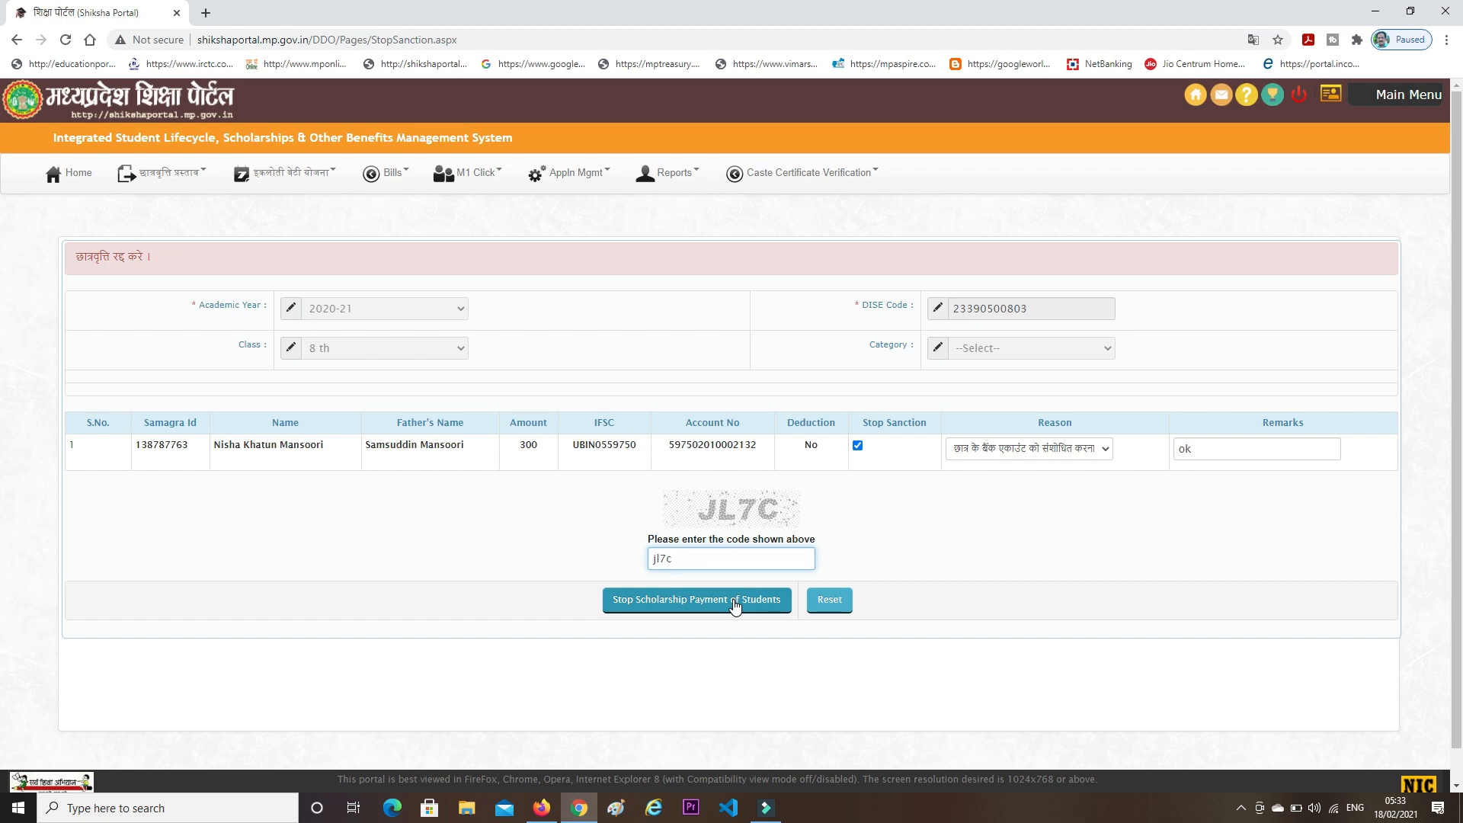
# - Submit 'Stop Scholarship Payment of Students' and close the Success dialog
pyautogui.click(734, 605)
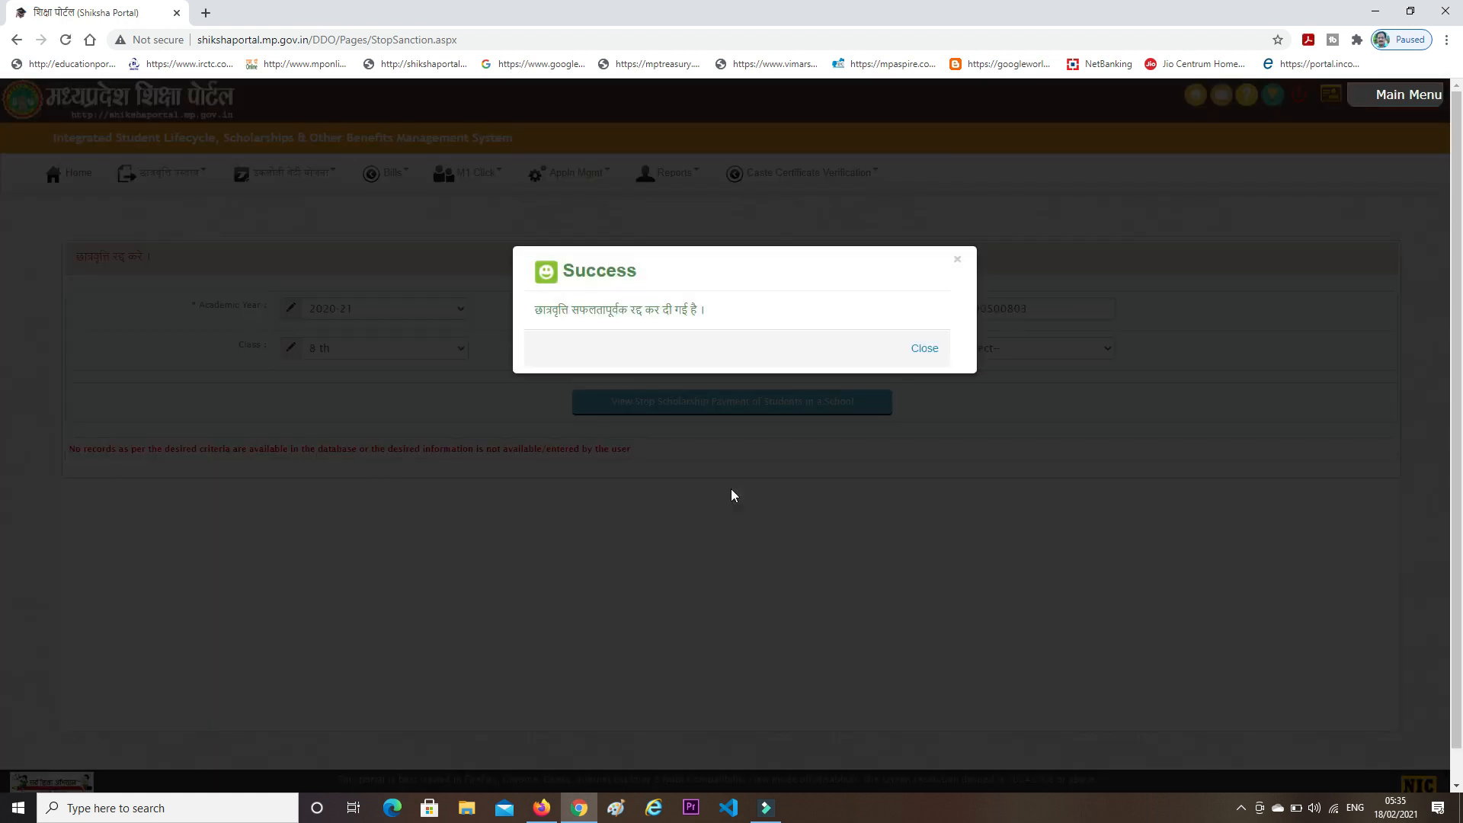
pyautogui.click(921, 350)
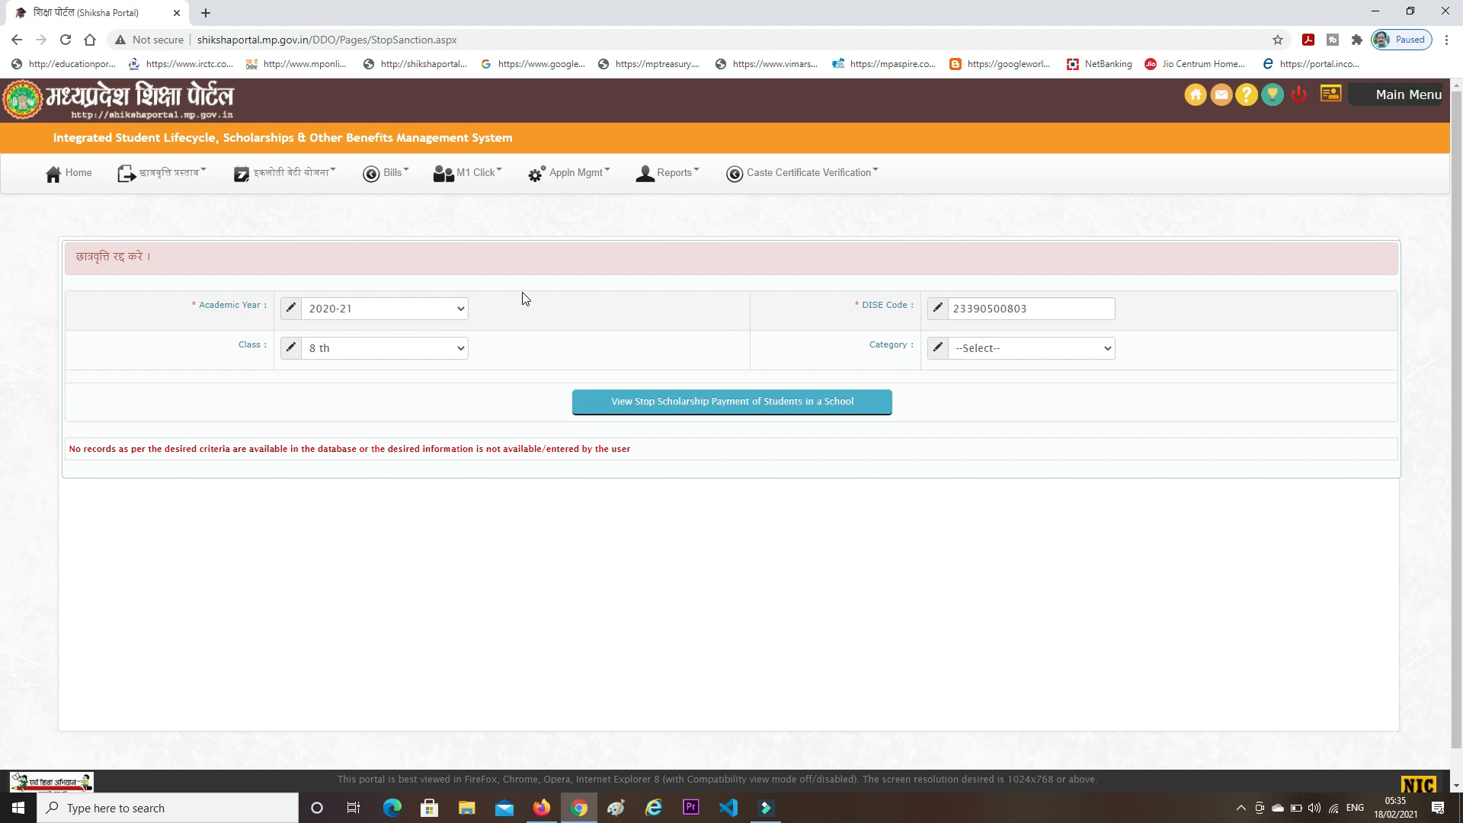
# - Open the छात्रवृत्ति प्रस्ताव menu to reach रद्द छात्रवृत्ति देखें
pyautogui.click(162, 174)
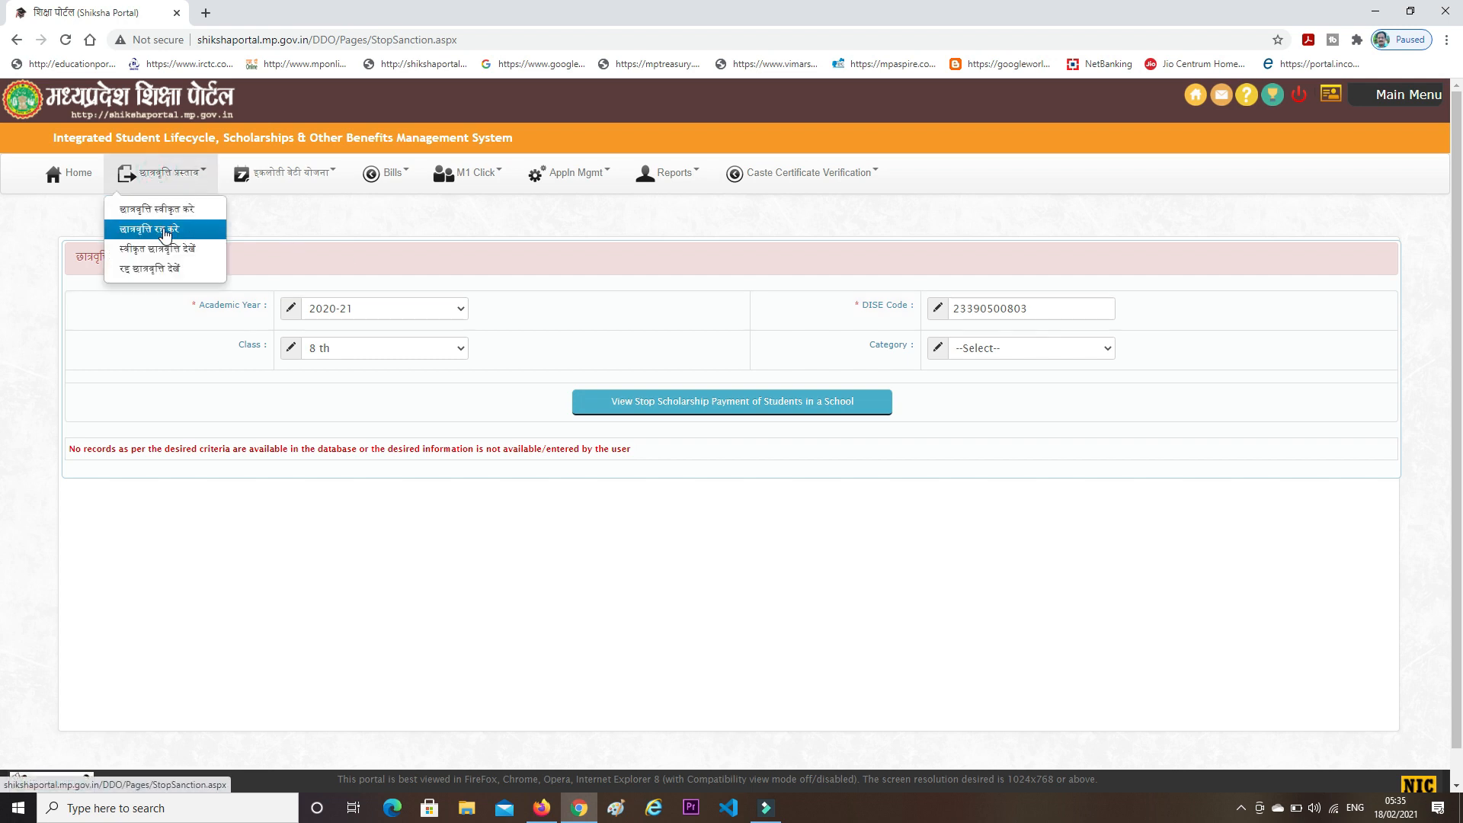